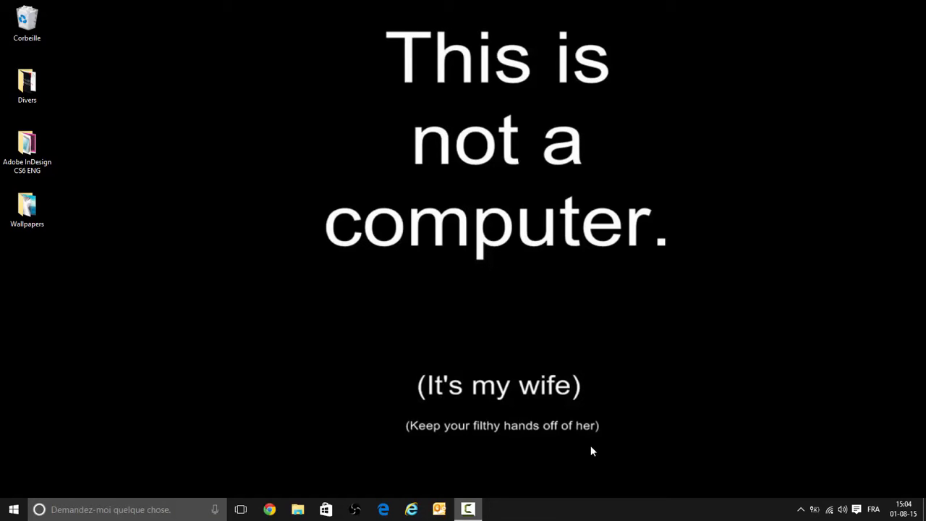
left_click(15, 510)
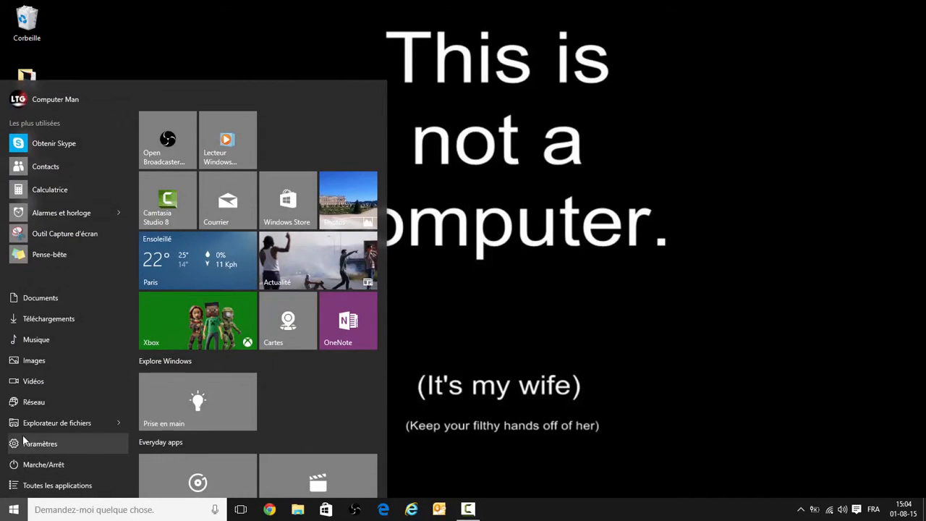
left_click(13, 511)
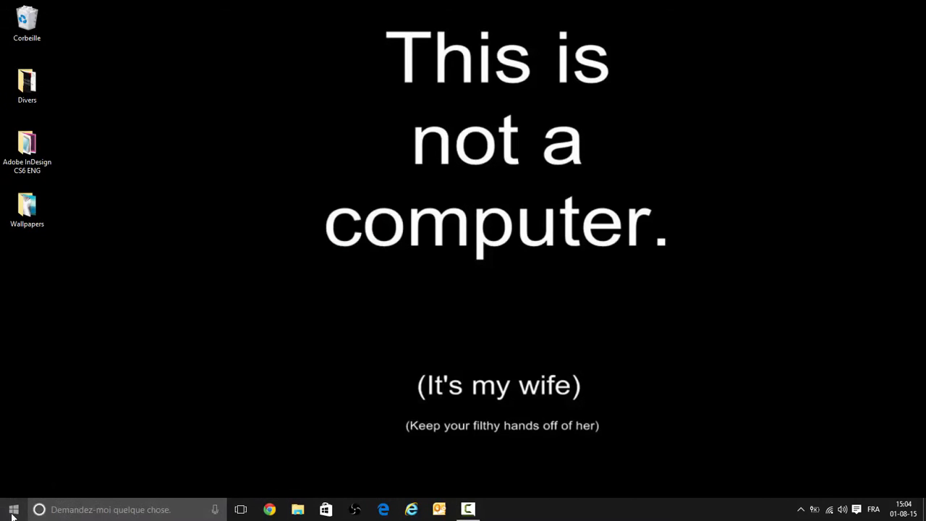
left_click(857, 509)
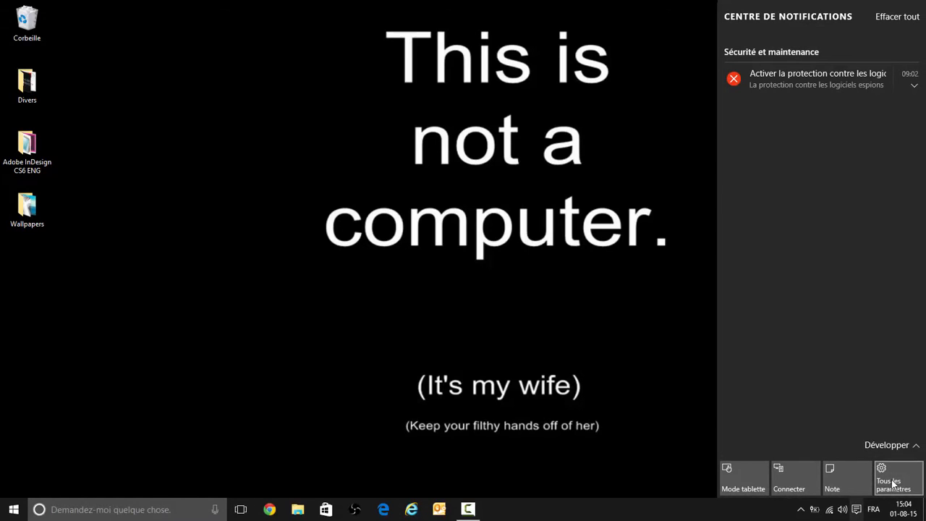
left_click(857, 509)
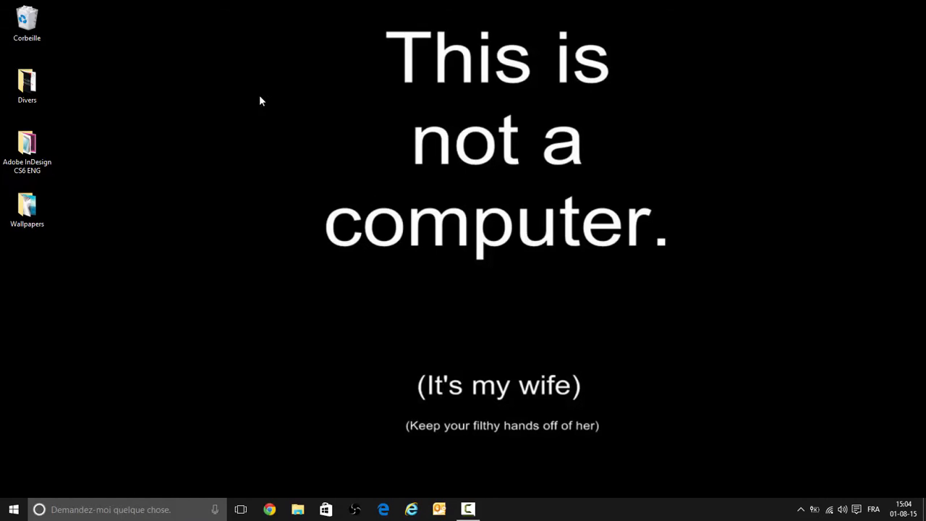
Open the desktop's personalisation settings and look at the file browser for choosing a custom background picture, leaving it without a selection
right_click(358, 239)
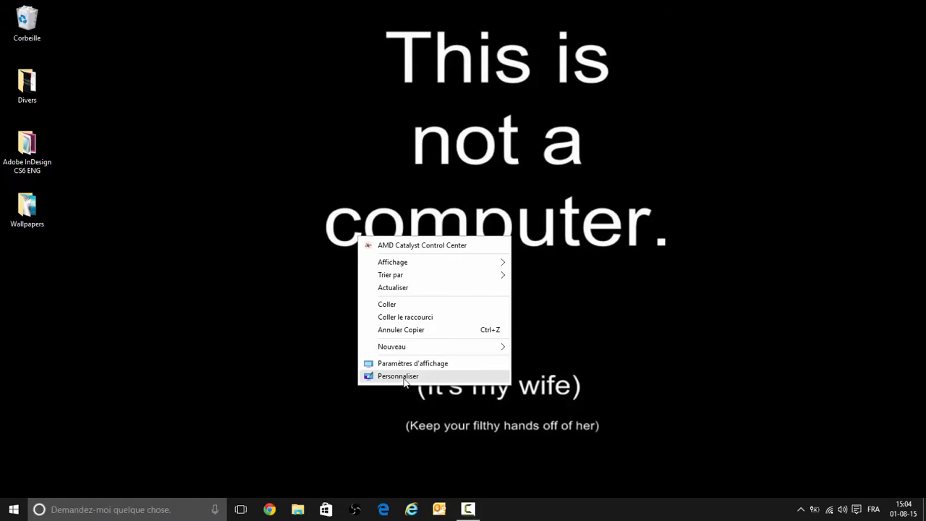
left_click(328, 191)
right_click(329, 191)
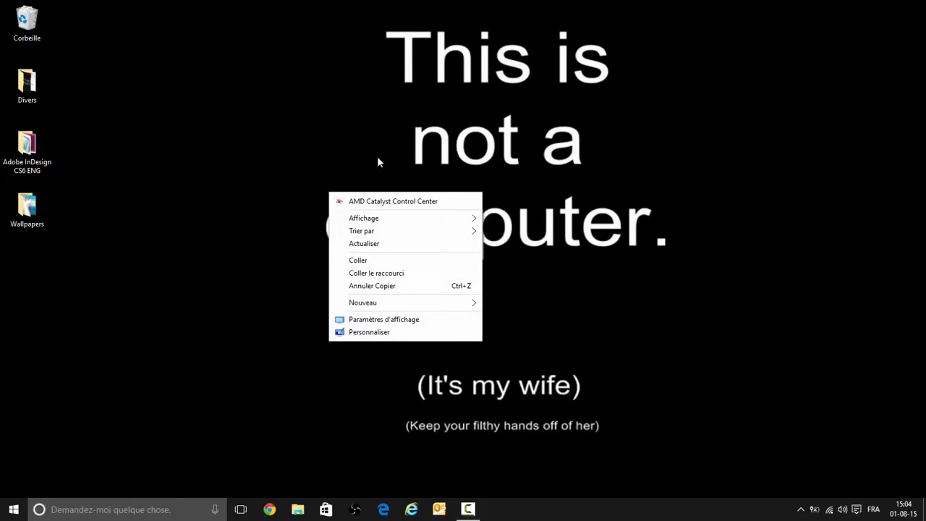
left_click(381, 336)
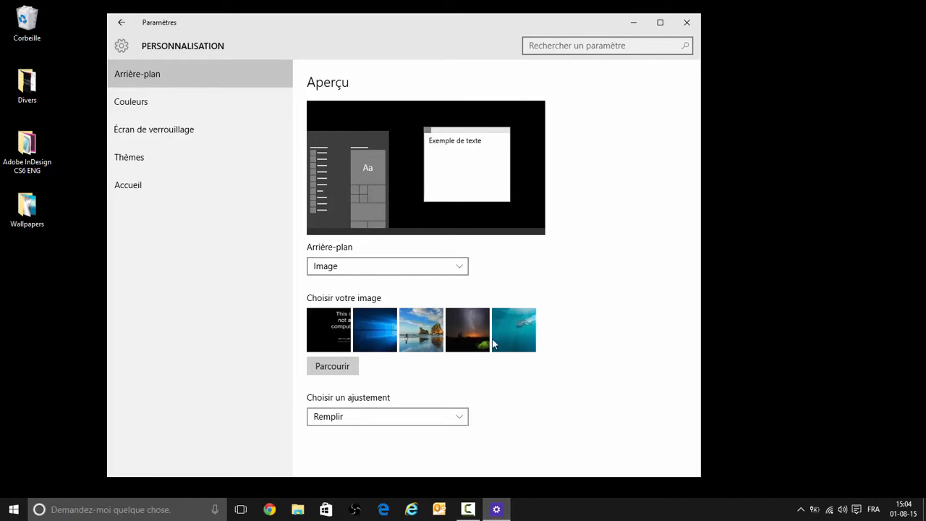
left_click(332, 367)
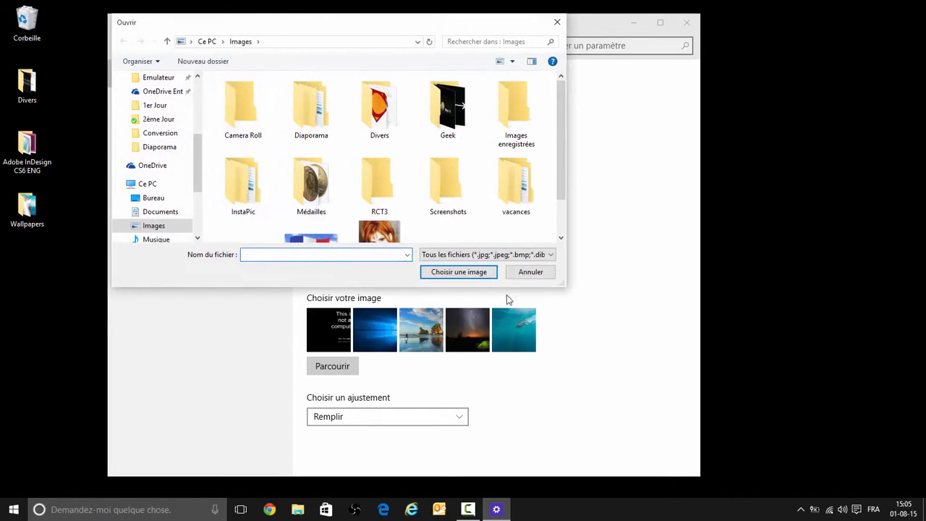
left_click(539, 274)
Set the desktop background to Couleur unie in crimson and check the result on the bare desktop
left_click(362, 272)
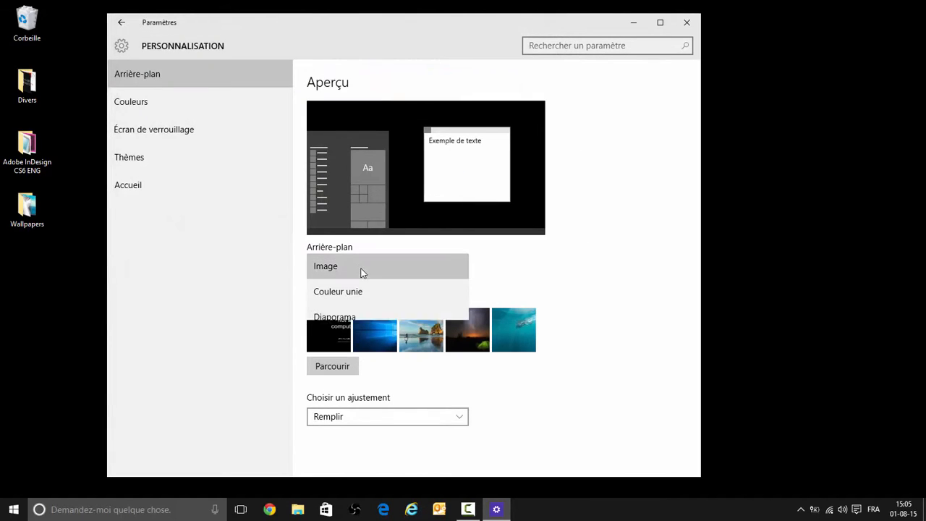
left_click(351, 293)
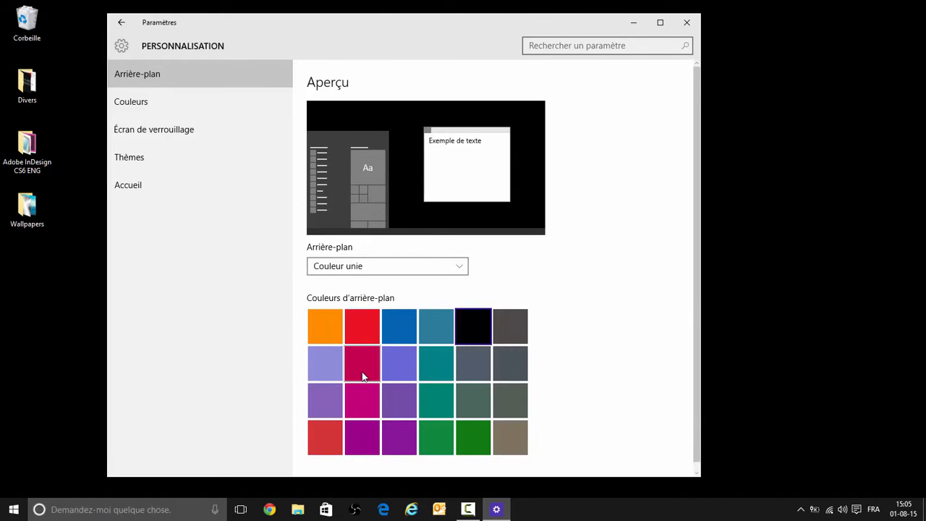
left_click(363, 376)
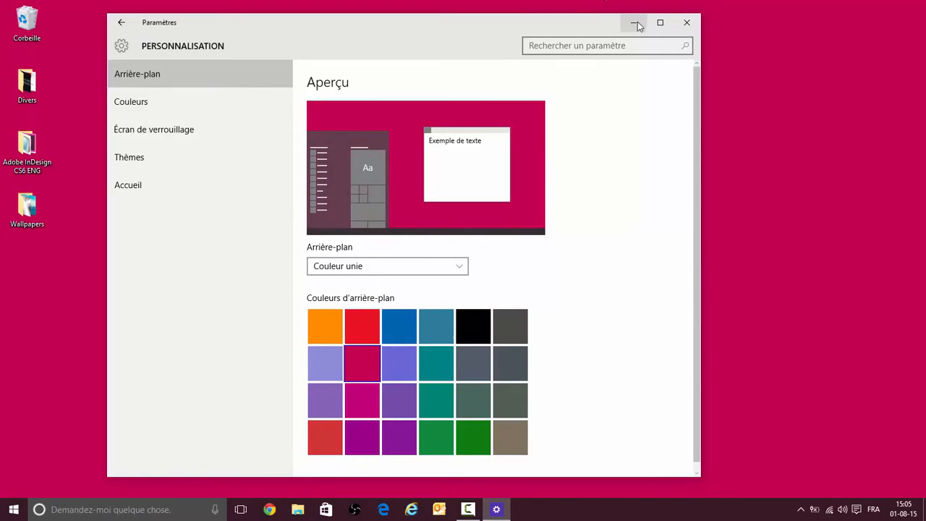
left_click(636, 25)
left_click(496, 511)
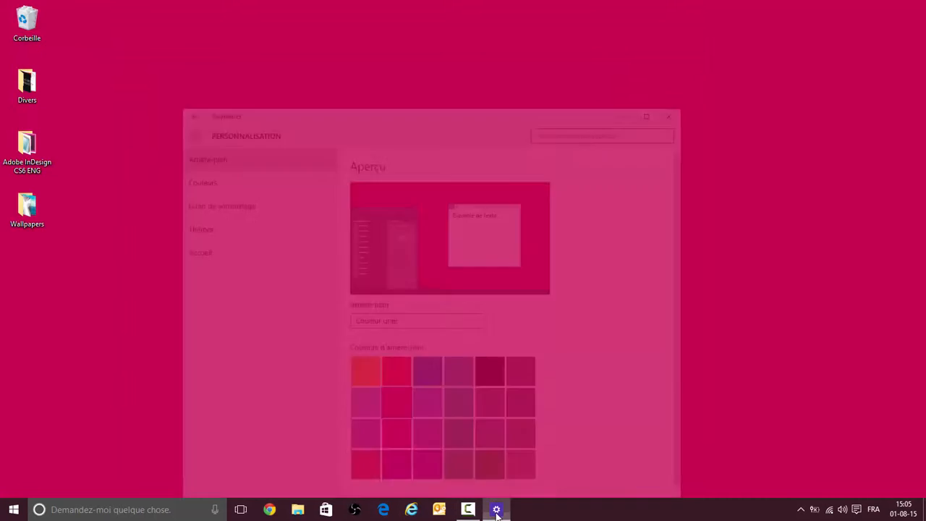
Switch the background to Diaporama and browse the Images, Diaporama and vacances folders for a slideshow album without choosing one
left_click(388, 273)
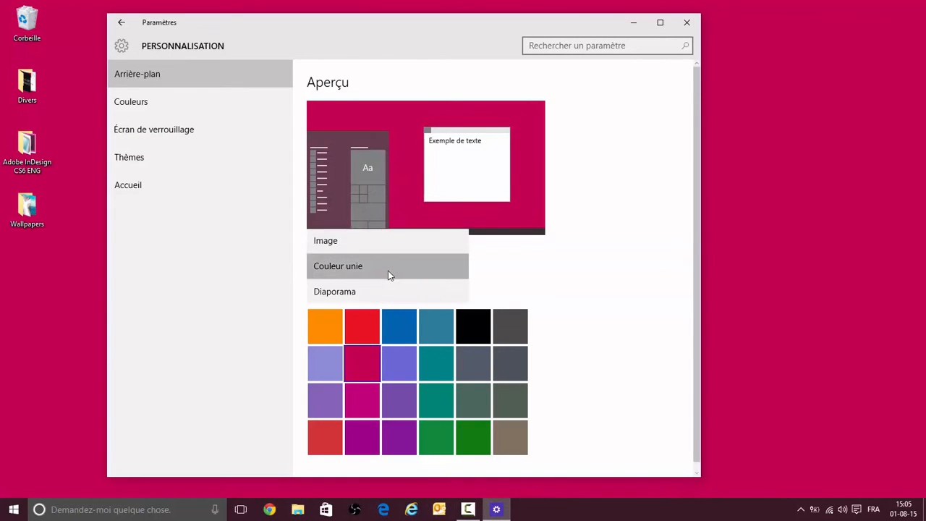
left_click(358, 291)
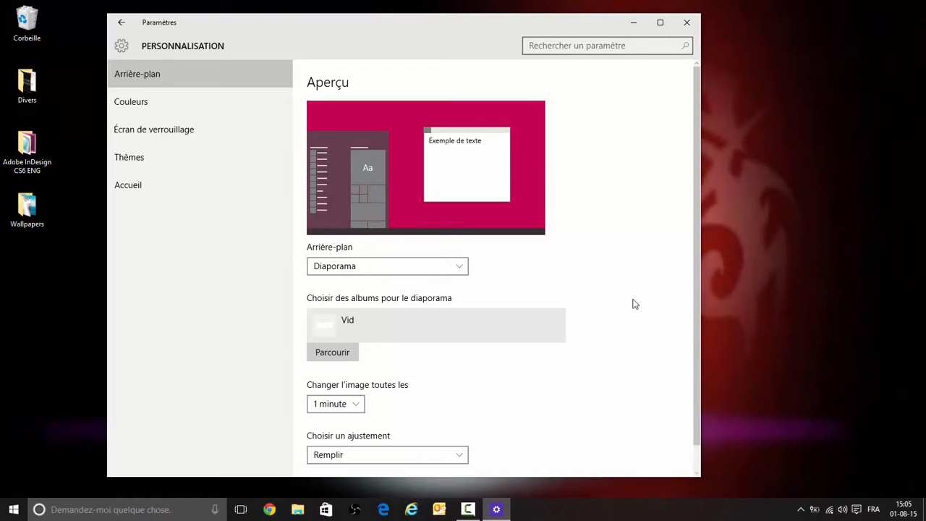
left_click(331, 354)
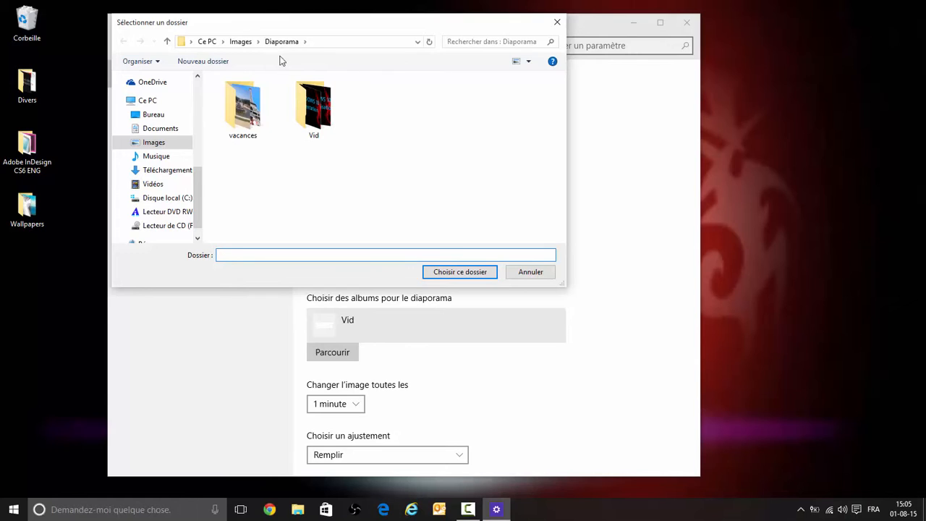
left_click(238, 42)
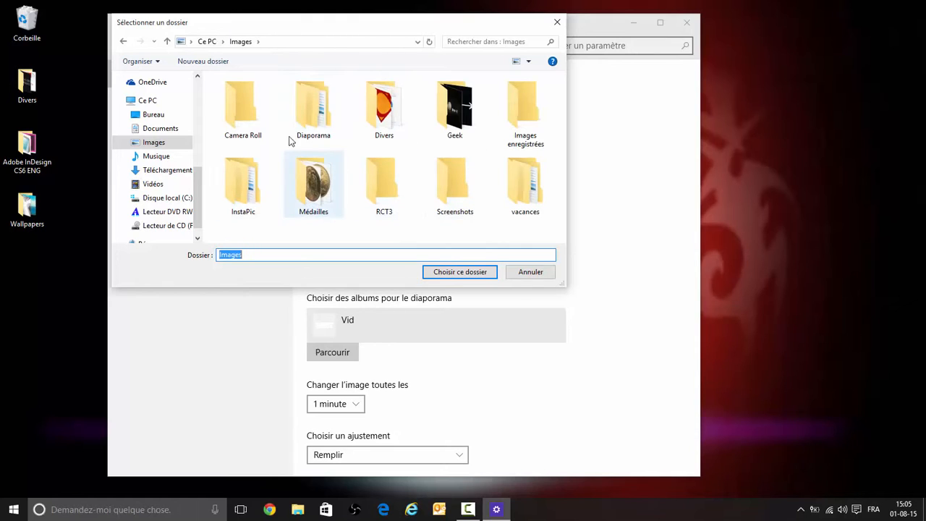
double_click(298, 113)
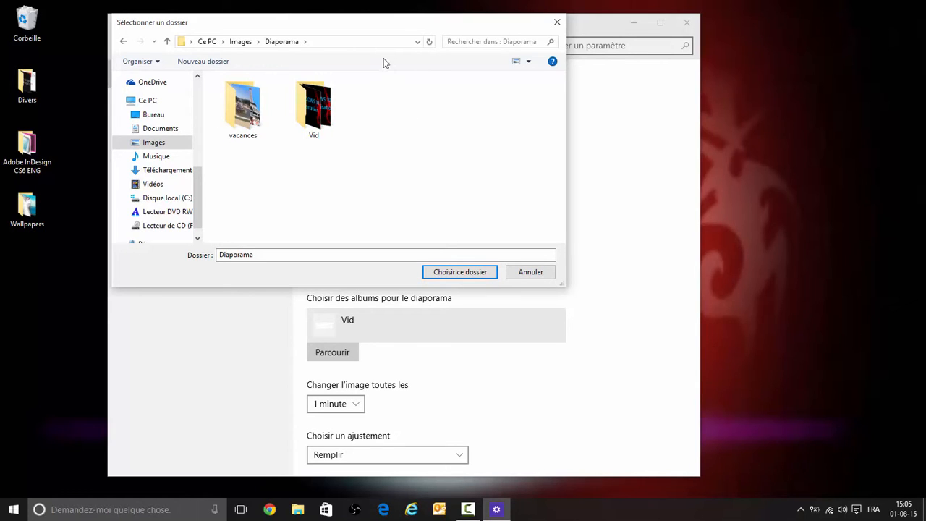
left_click(242, 42)
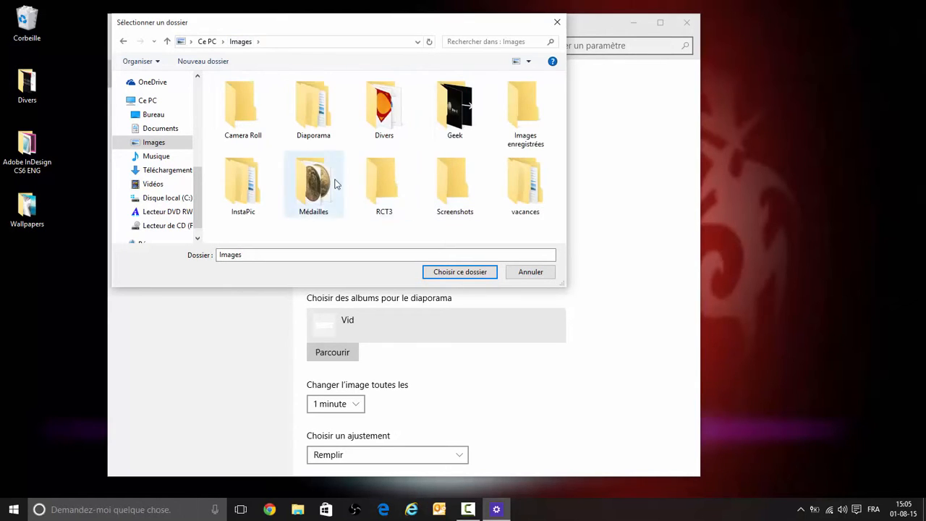
left_click(510, 184)
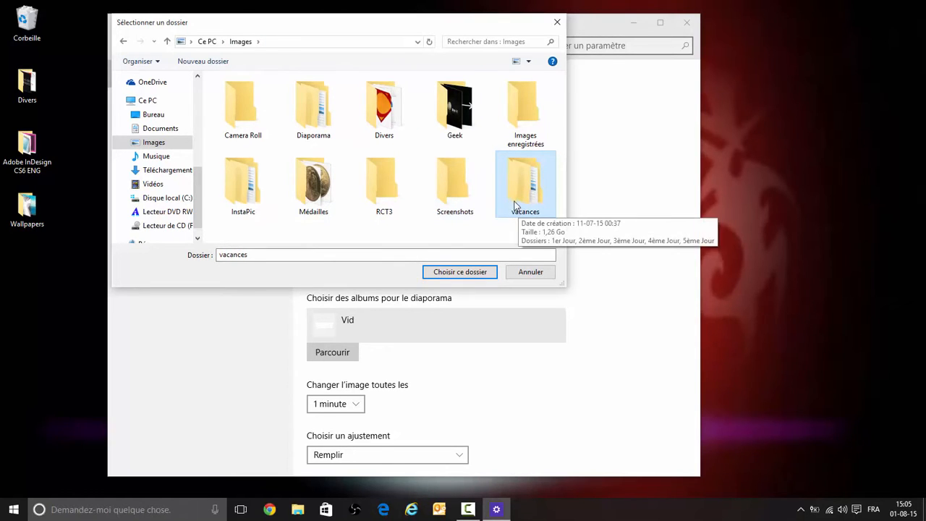
double_click(518, 194)
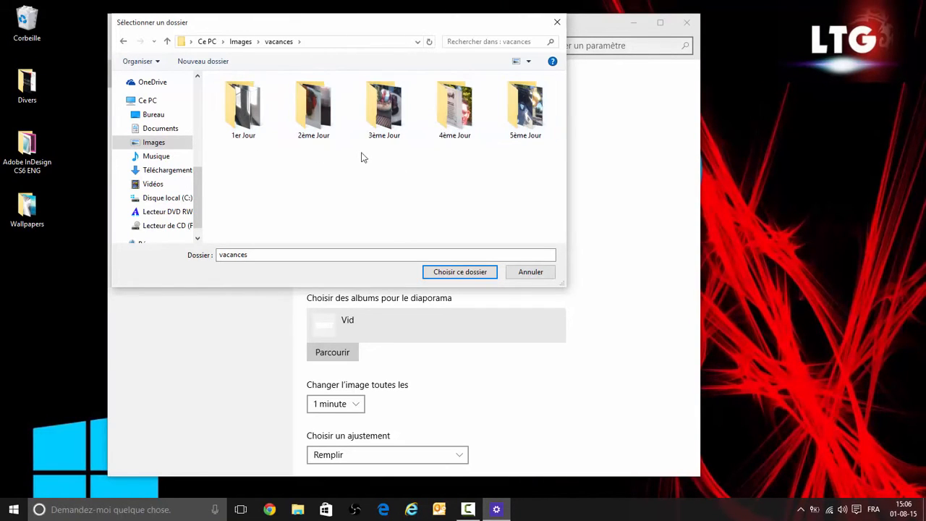
left_click(245, 42)
double_click(316, 134)
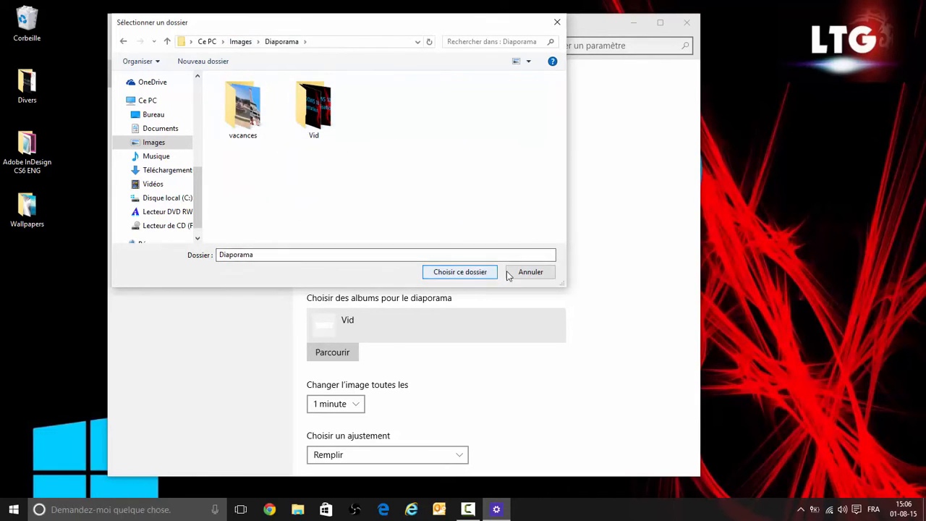
left_click(531, 272)
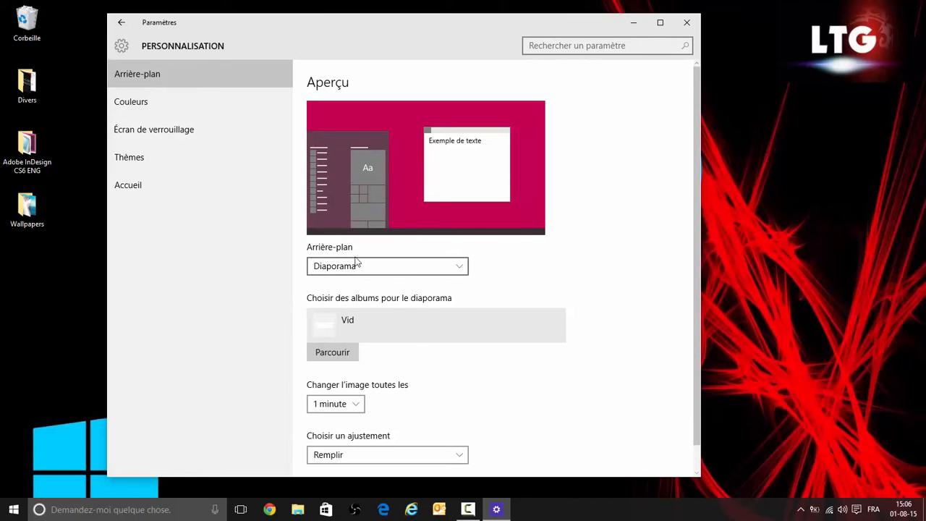
Examine the intervals offered for changing the slideshow picture
scroll(388, 383, "down", 1)
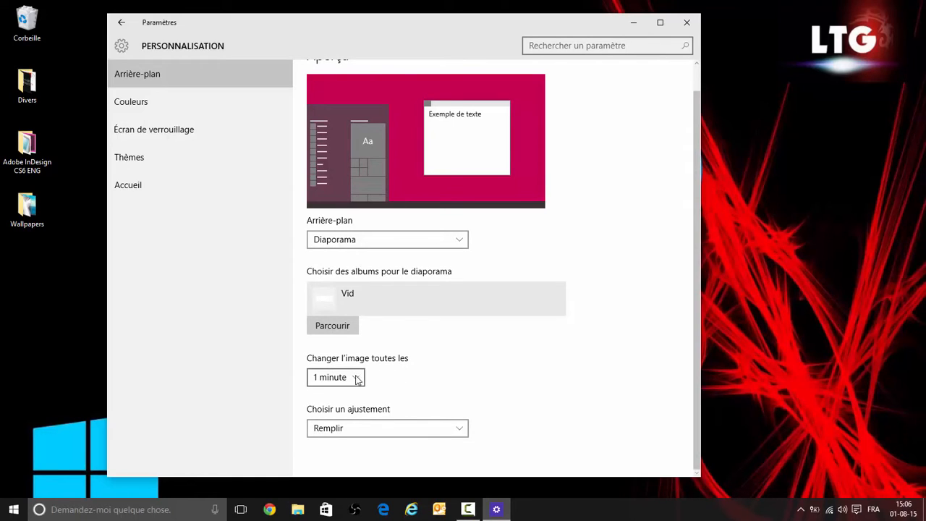
left_click(357, 377)
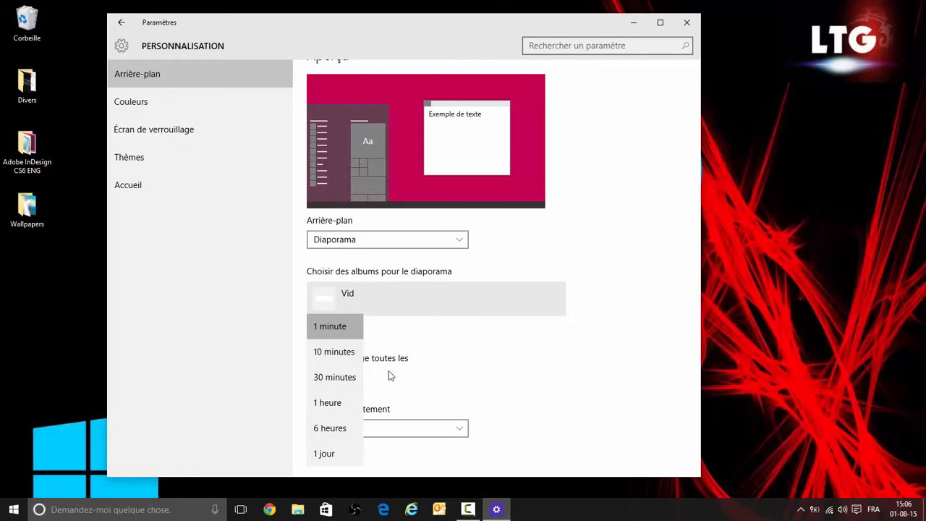
left_click(485, 361)
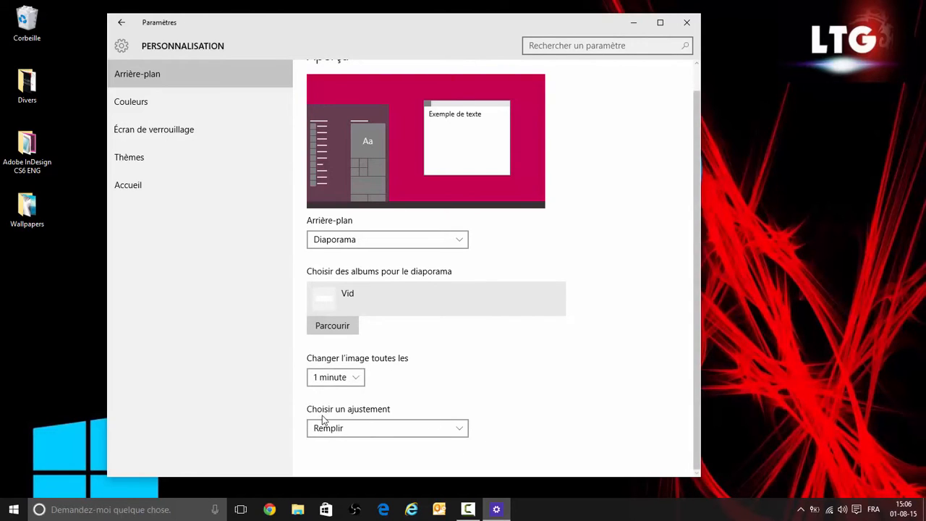
Try the Vignette fit for the background pictures and set the fit to Centrer
left_click(389, 428)
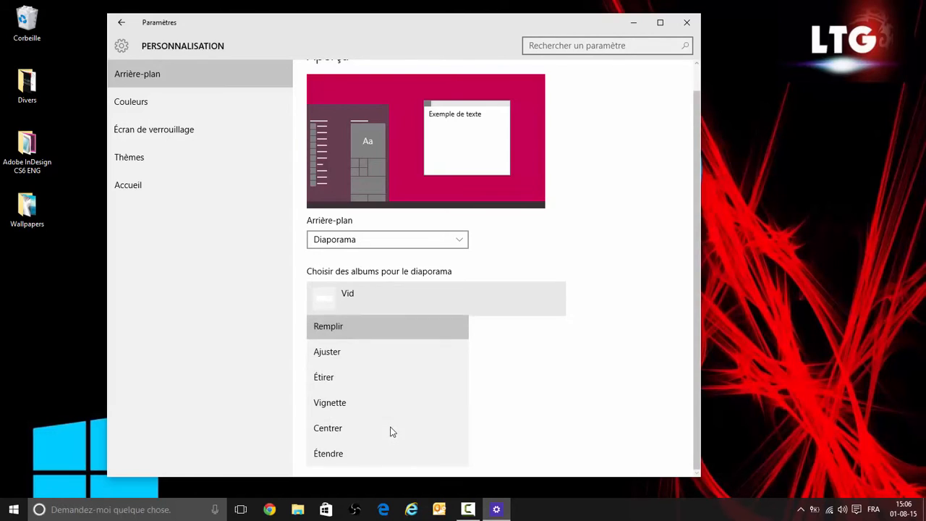
left_click(341, 409)
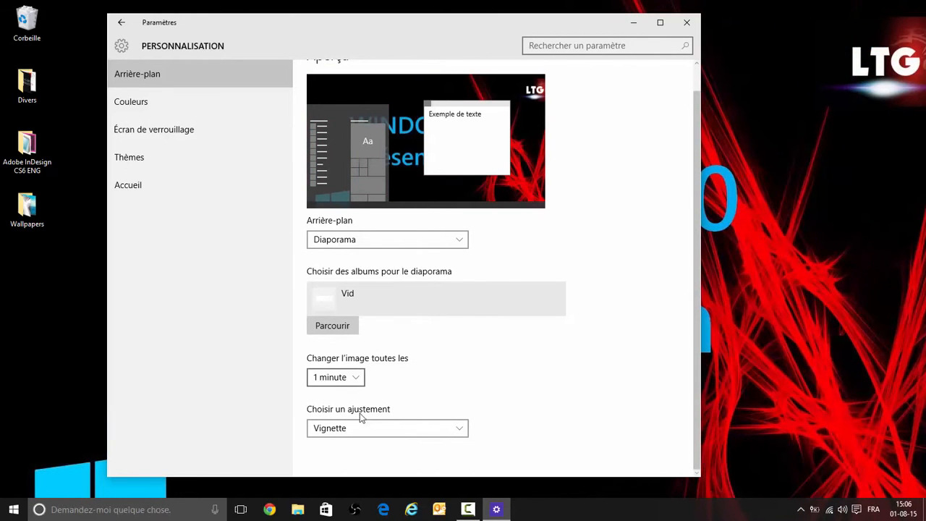
left_click(361, 428)
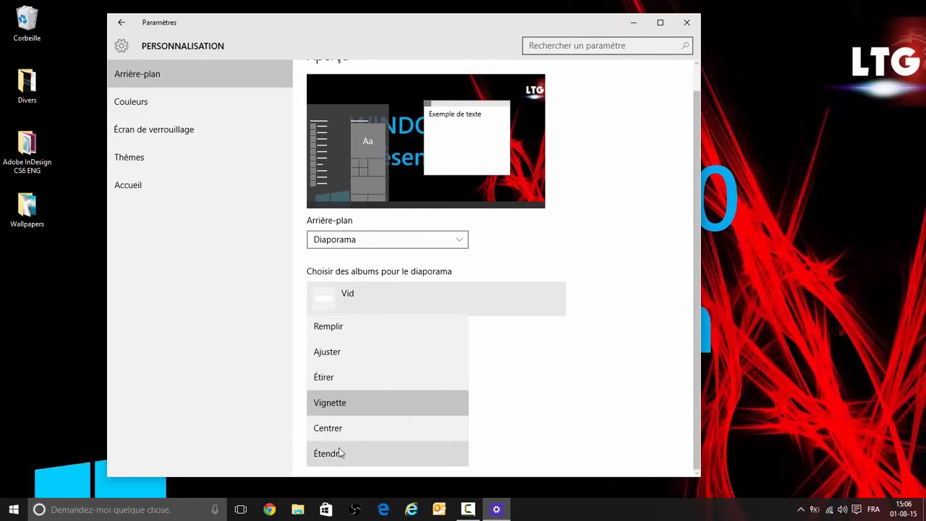
left_click(335, 428)
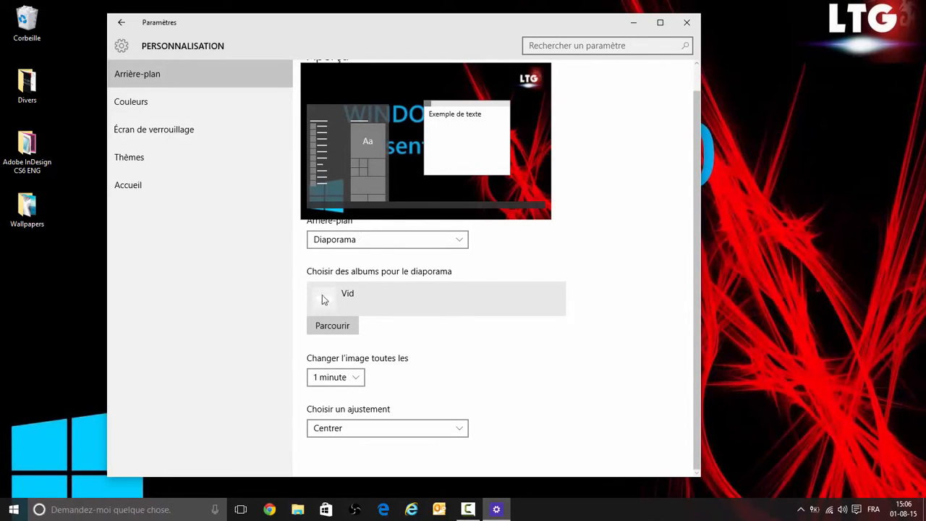
Switch the desktop background type back to Image
scroll(417, 327, "up", 1)
left_click(351, 266)
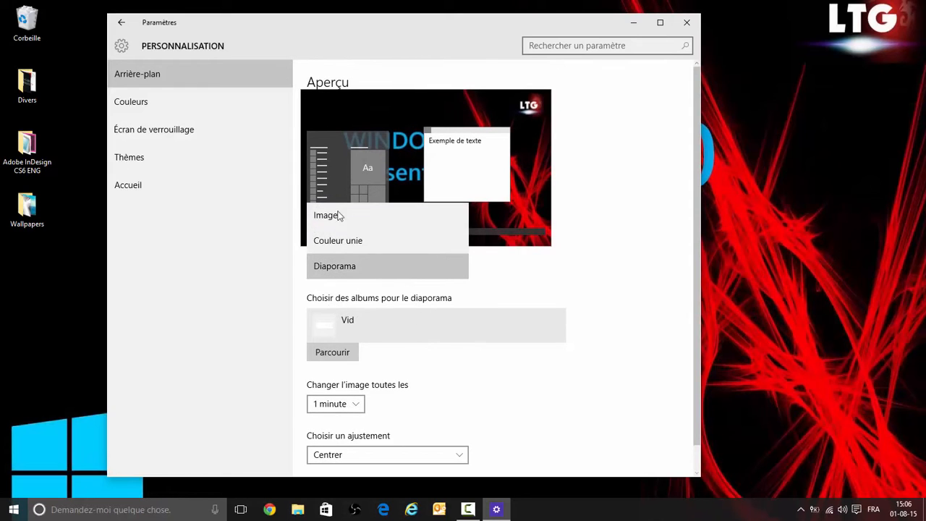
left_click(333, 219)
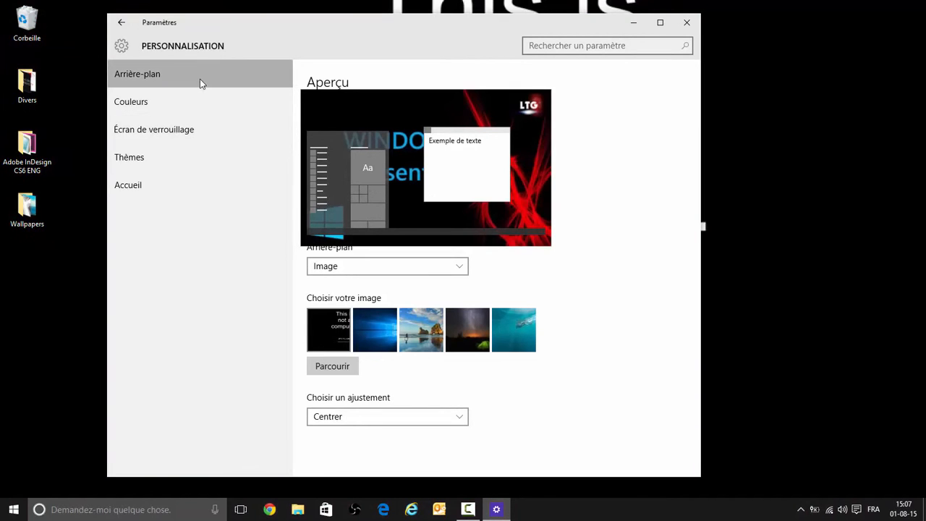
In the Couleurs settings, turn automatic theme colour selection on and off again, and choose turquoise as the theme colour
left_click(169, 108)
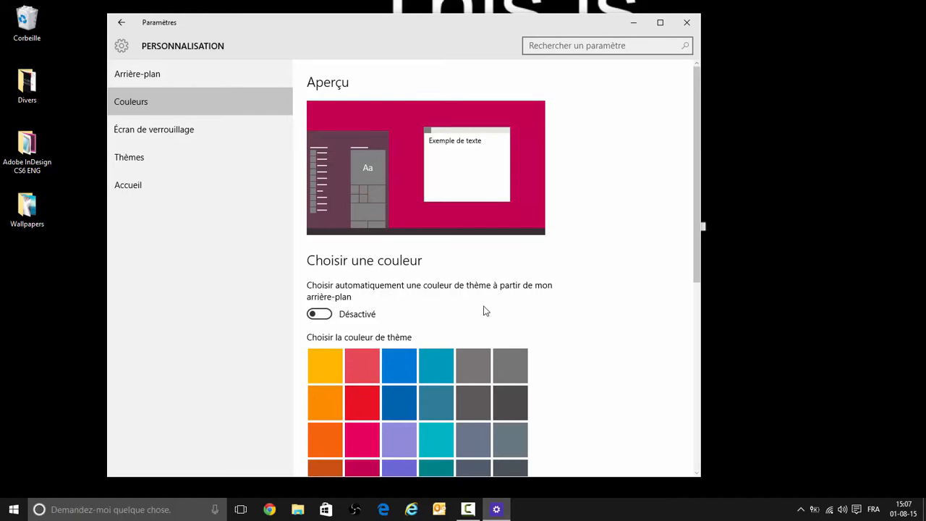
left_click(322, 317)
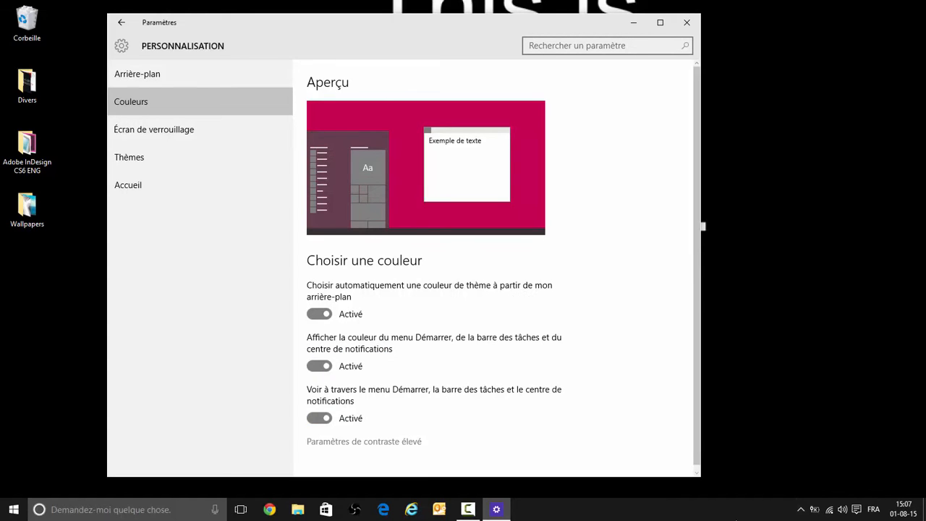
left_click(319, 314)
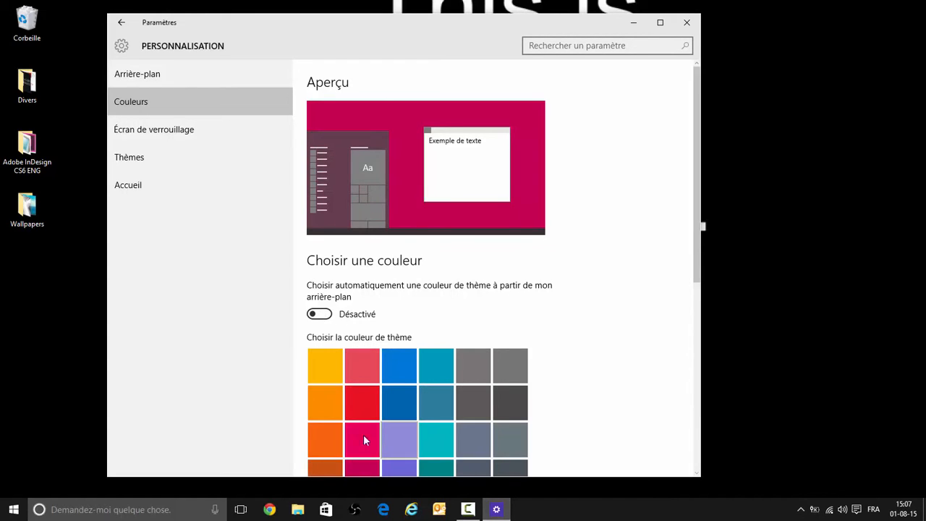
left_click(432, 446)
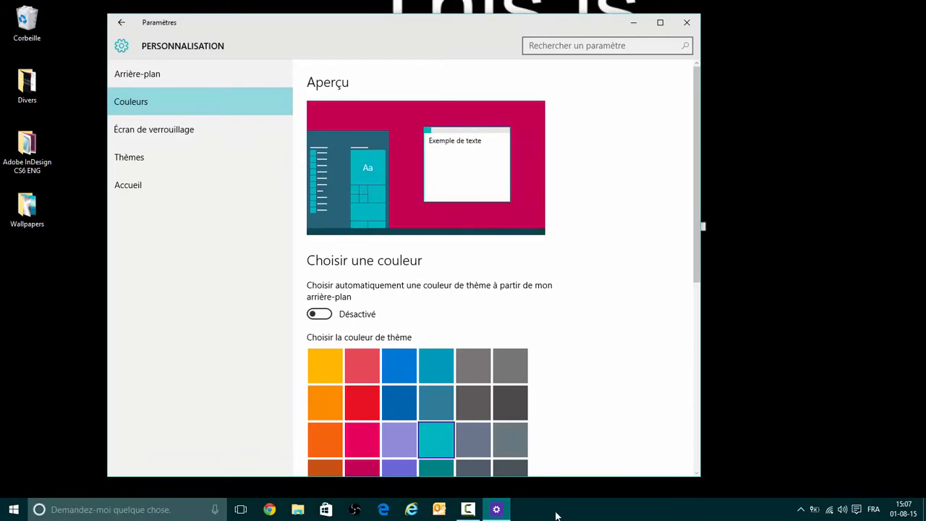
Turn on automatic theme colour selection and set the desktop background to the solid colour red (Couleur unie)
left_click(325, 316)
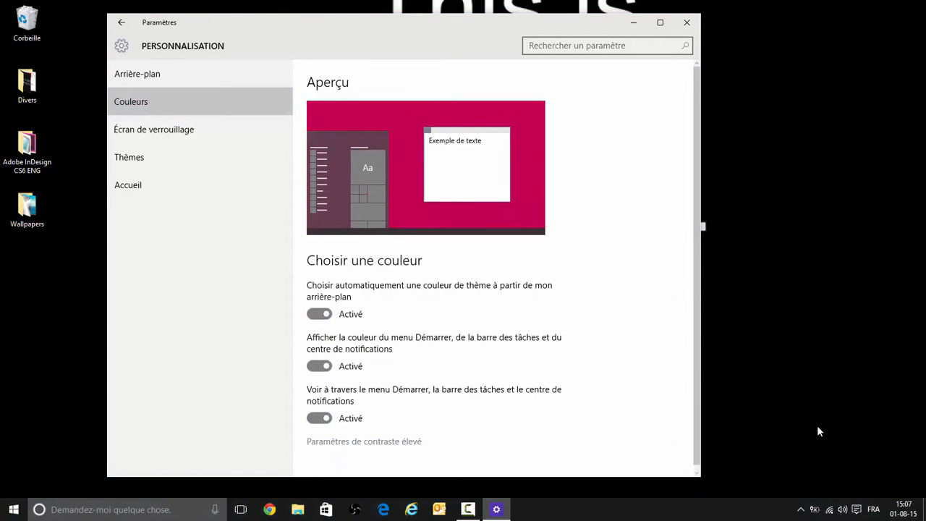
left_click(142, 81)
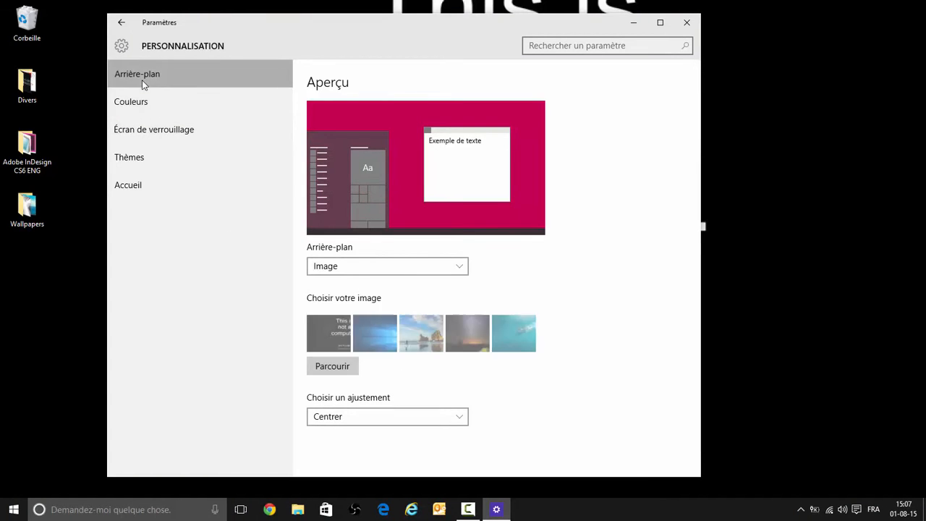
left_click(360, 275)
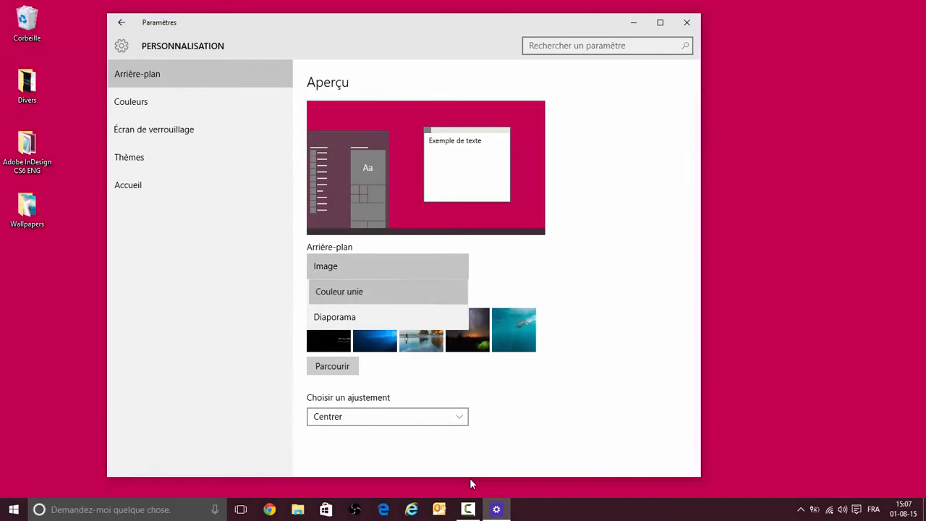
left_click(324, 440)
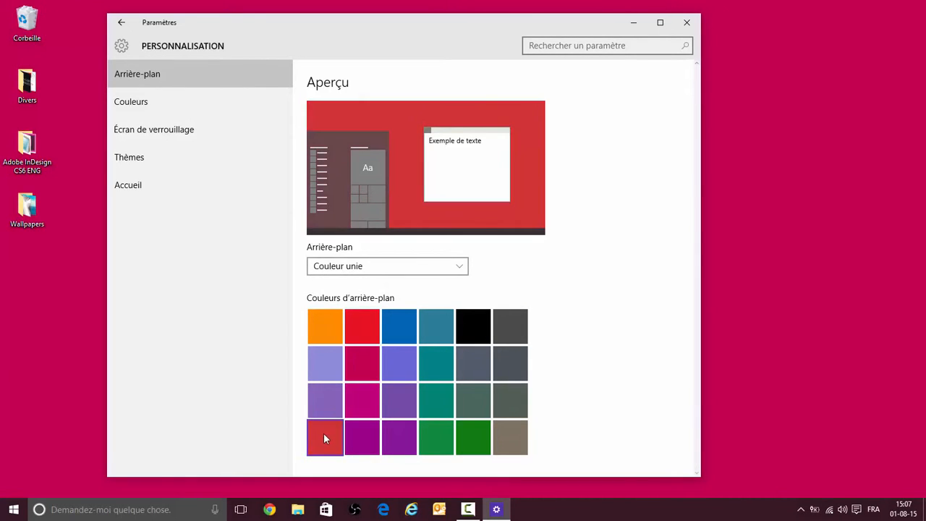
In the Couleurs settings, turn automatic theme colour selection off and on again, and check the colouring of the Start menu
left_click(136, 108)
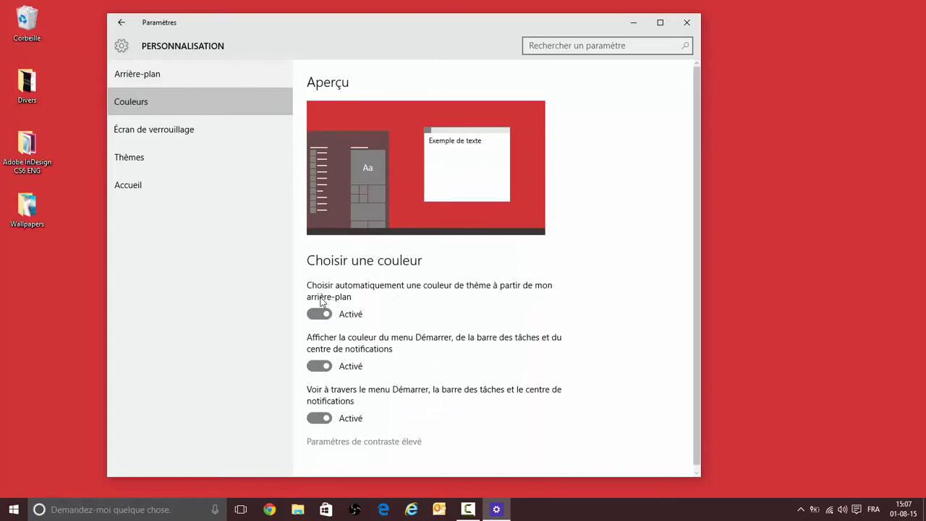
left_click(321, 314)
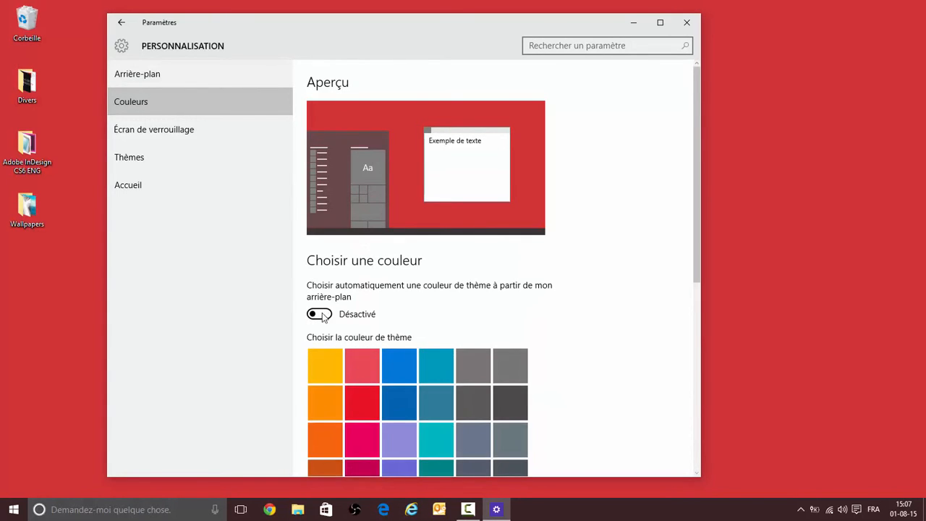
left_click(321, 314)
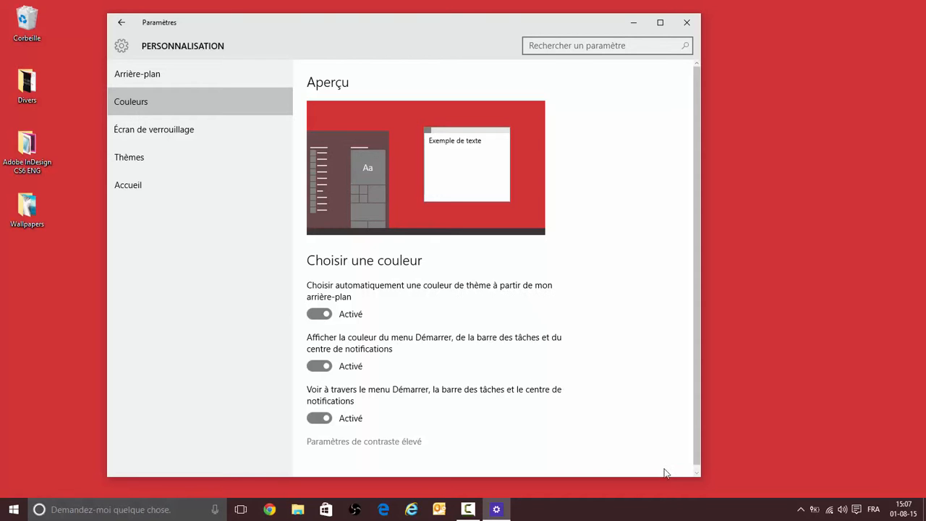
left_click(13, 510)
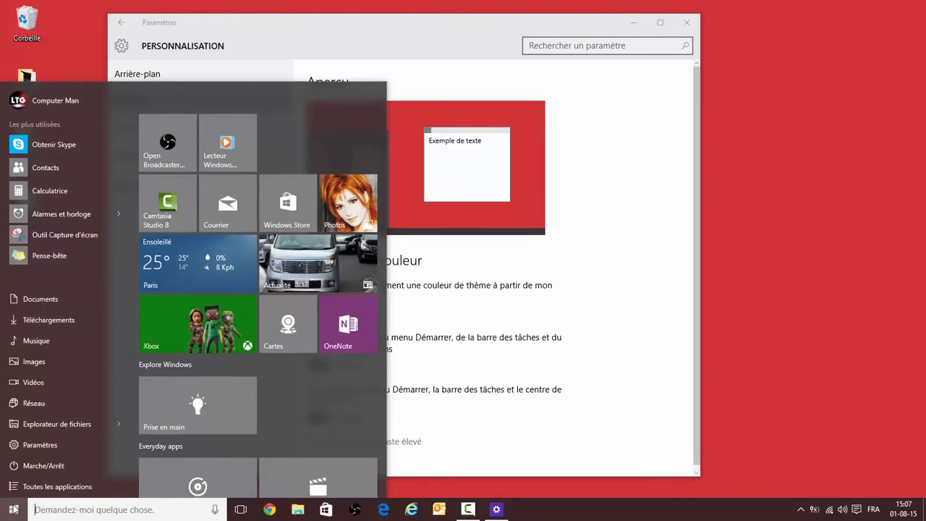
left_click(13, 509)
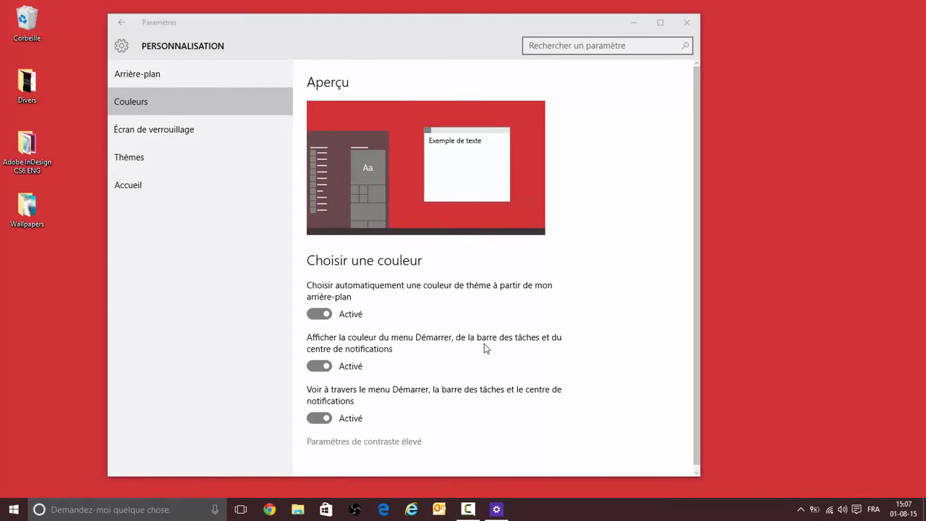
Switch the theme colour on the Start menu and taskbar off and on again, and turn off their transparency
left_click(312, 367)
left_click(316, 367)
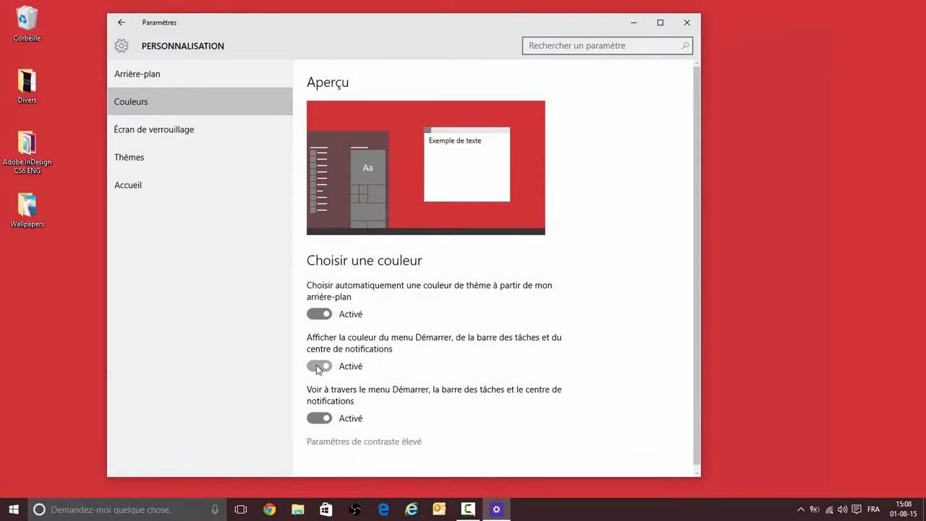
left_click(317, 418)
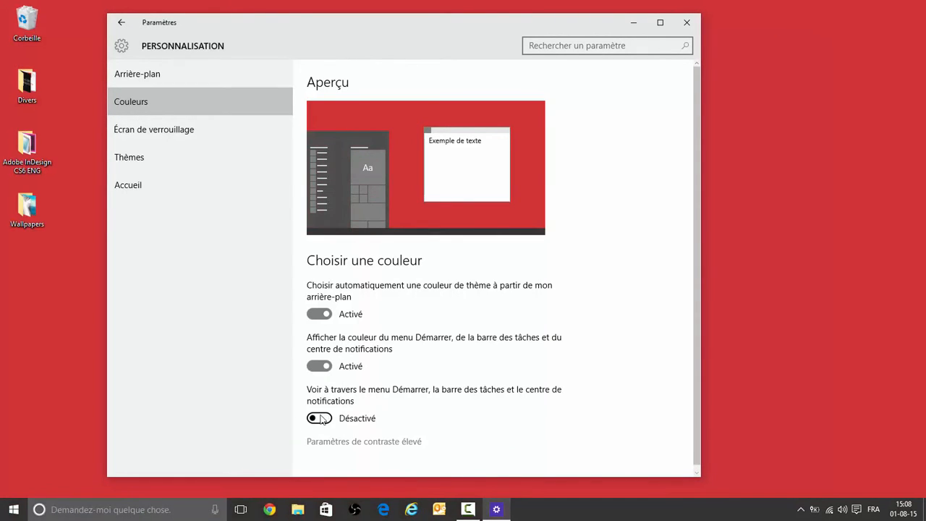
Turn off automatic theme colour selection, try yellow as the theme colour, and turn the automatic selection back on
left_click(316, 315)
scroll(444, 356, "down", 3)
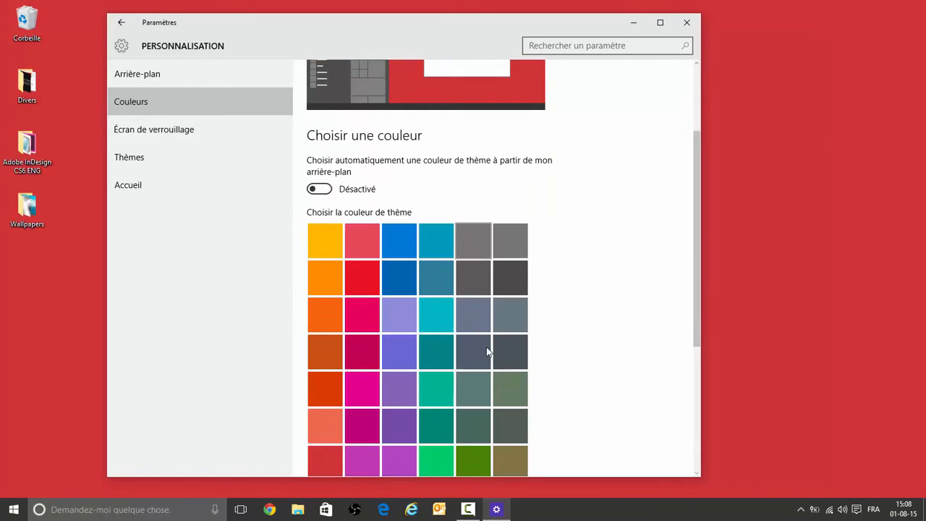
left_click(325, 246)
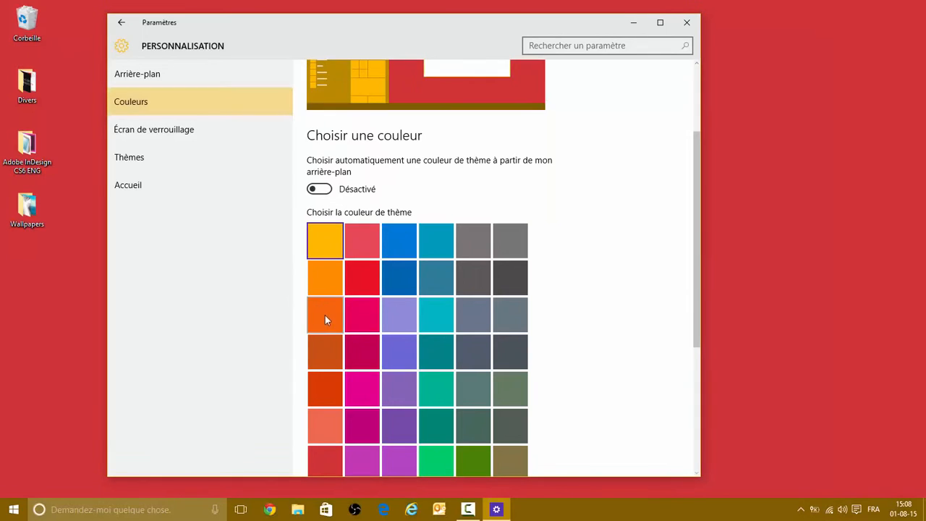
left_click(323, 191)
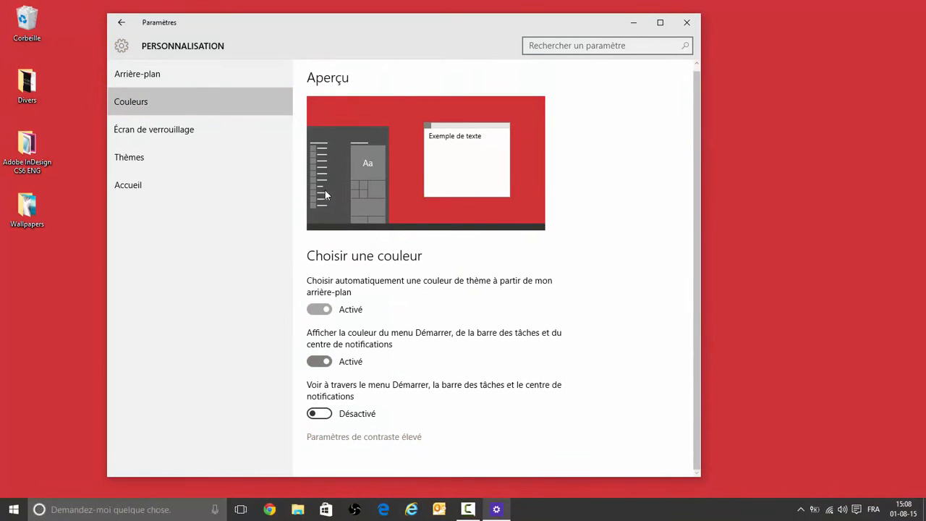
Change the solid background colour to light purple and set the background type to Image with the beach rock picture
left_click(126, 75)
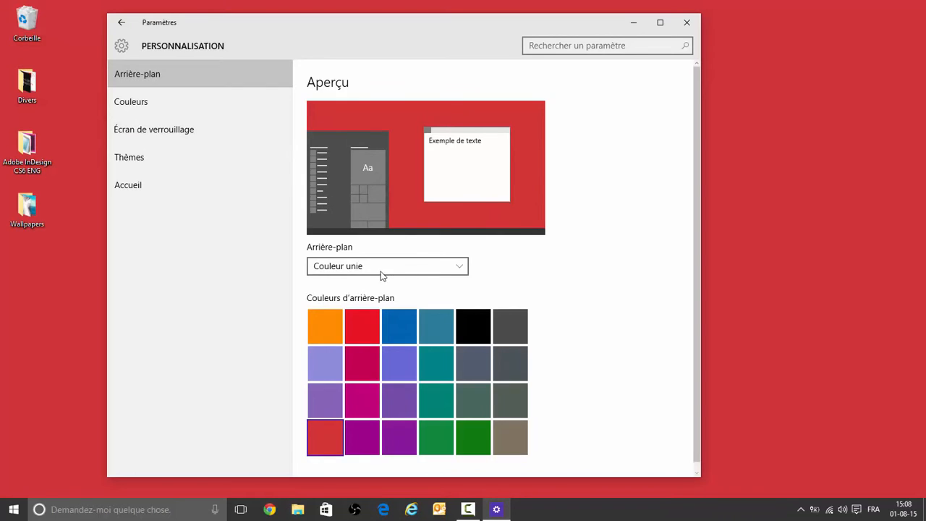
left_click(325, 364)
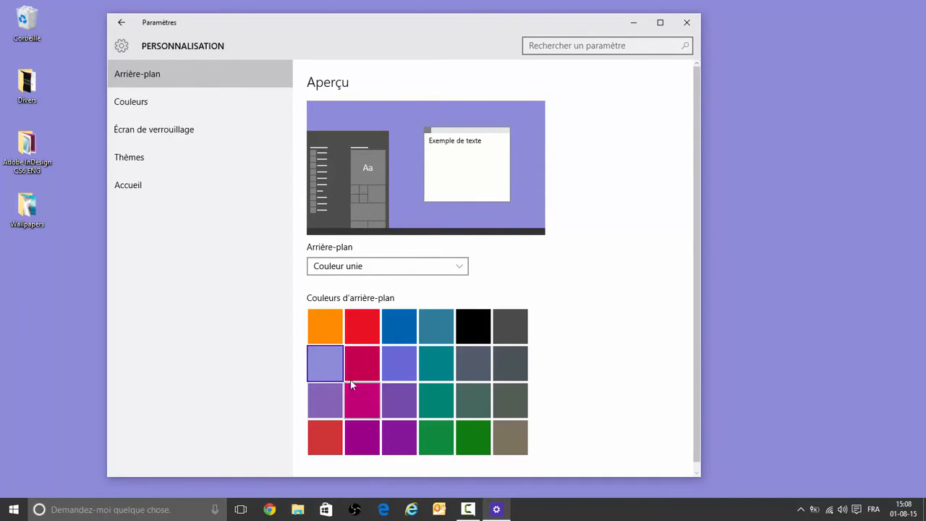
left_click(354, 266)
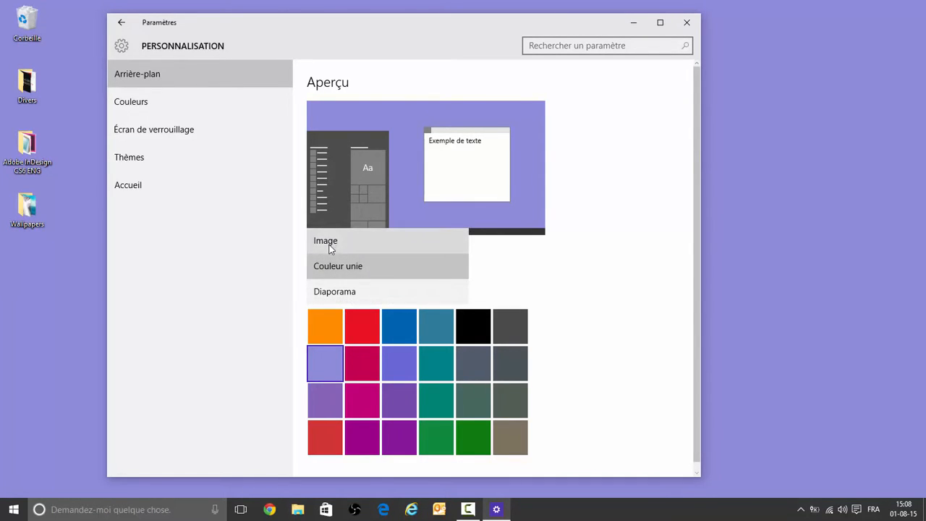
left_click(333, 243)
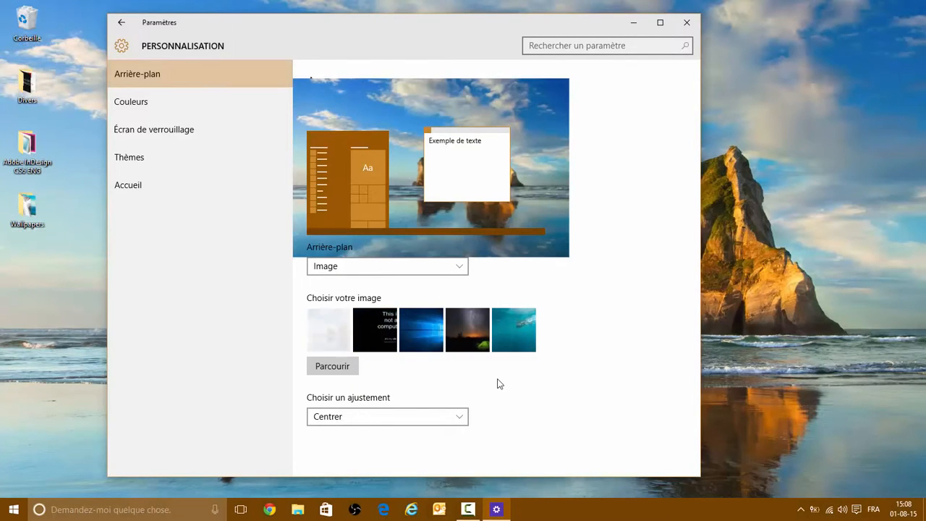
In the Couleurs settings, turn on transparency for the Start menu and taskbar, and switch their theme colour off and on again
left_click(151, 103)
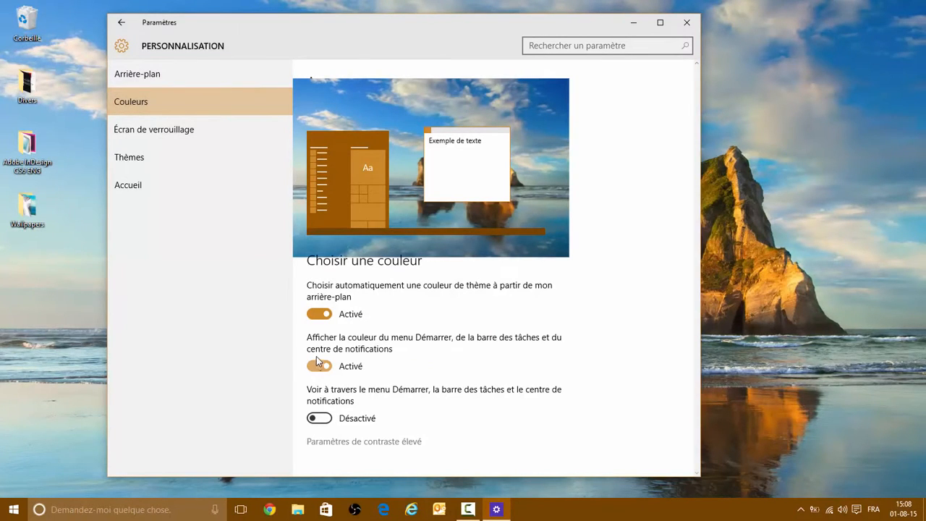
left_click(324, 419)
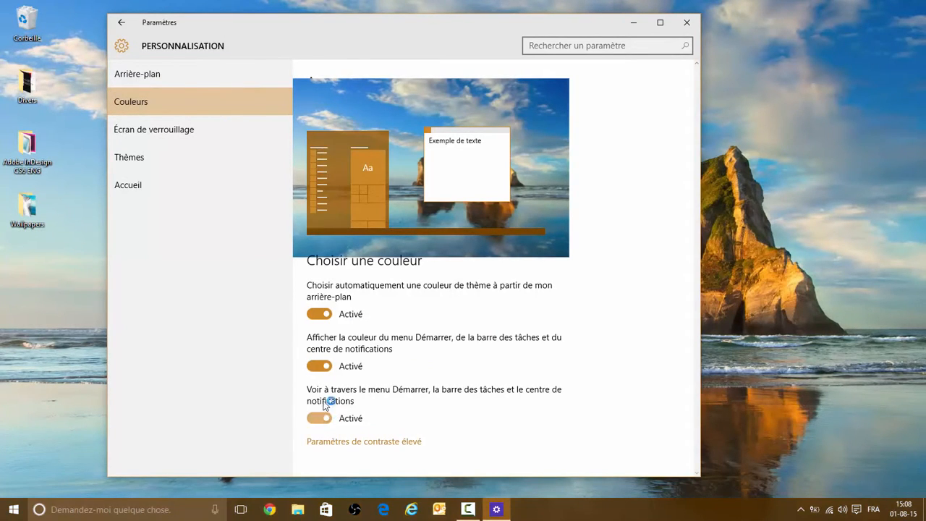
left_click(317, 370)
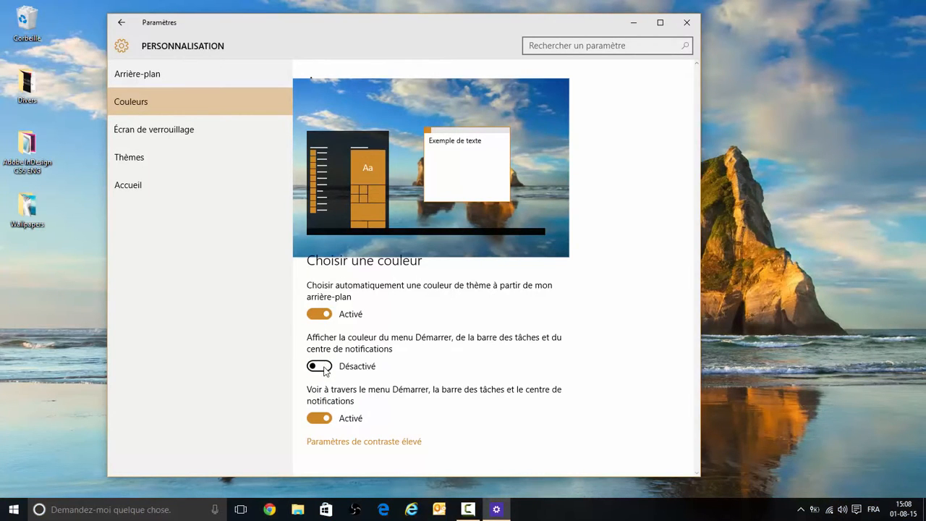
left_click(325, 369)
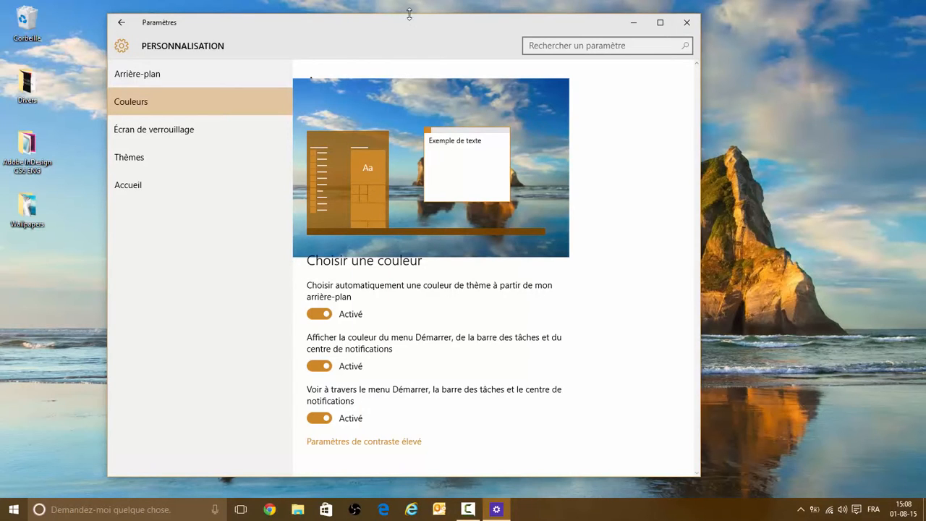
Try the underwater and blue Windows pictures as the desktop background, and choose the beach rock picture again
left_click(136, 74)
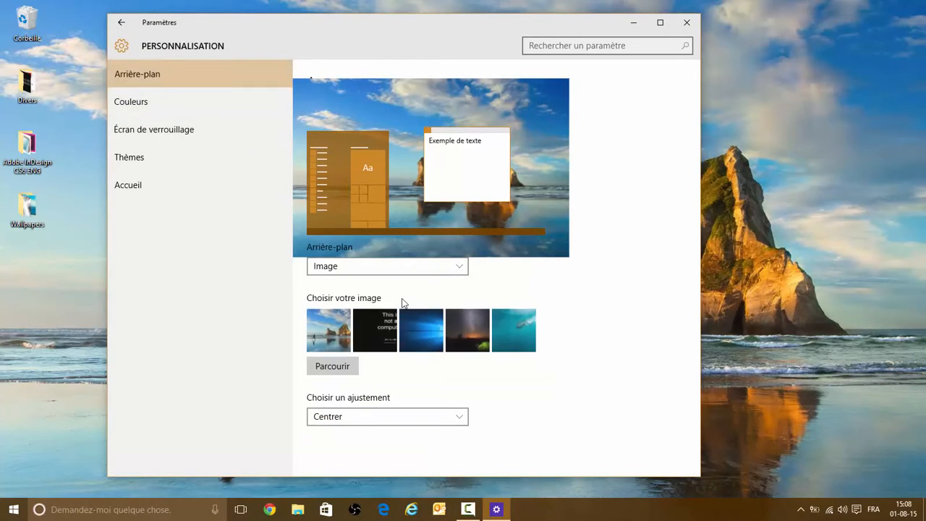
left_click(520, 336)
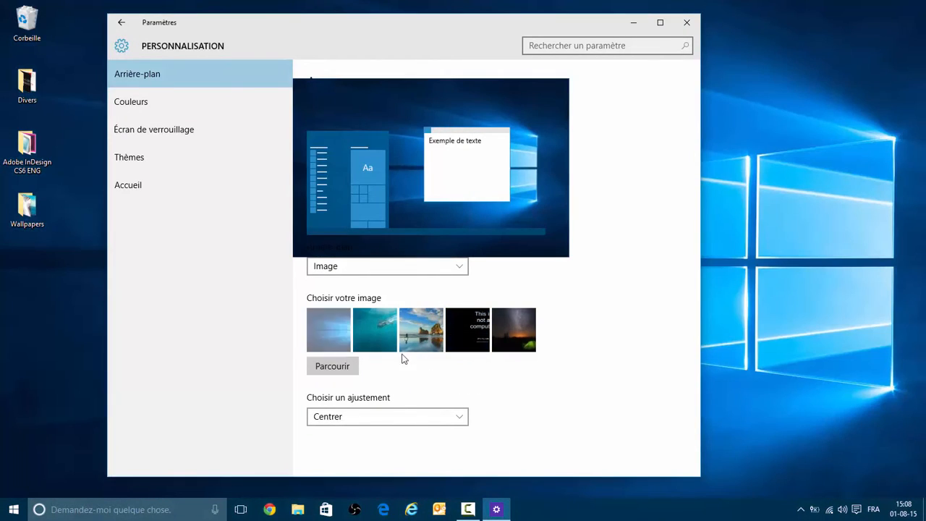
left_click(431, 343)
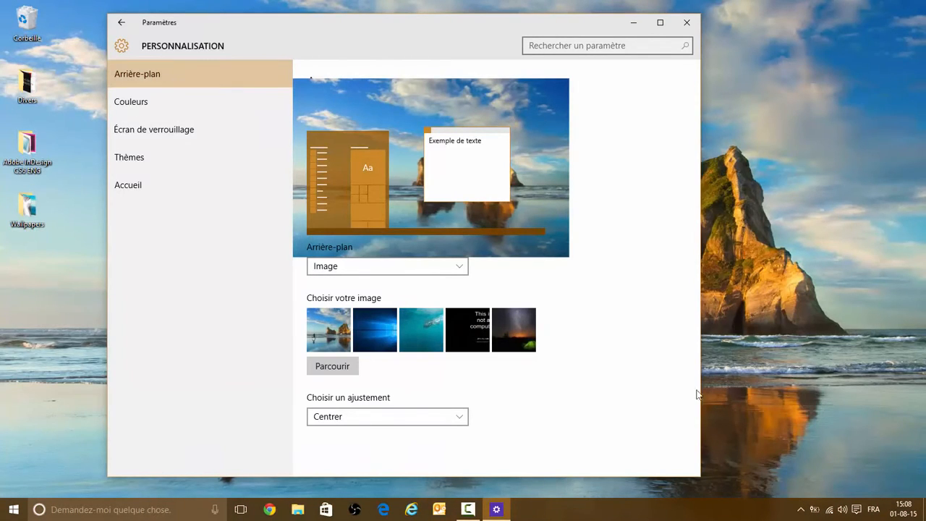
Set Mylene_Farmer.jpg from the Images folder as the desktop background and open the Couleurs settings to check the theme colour
left_click(348, 369)
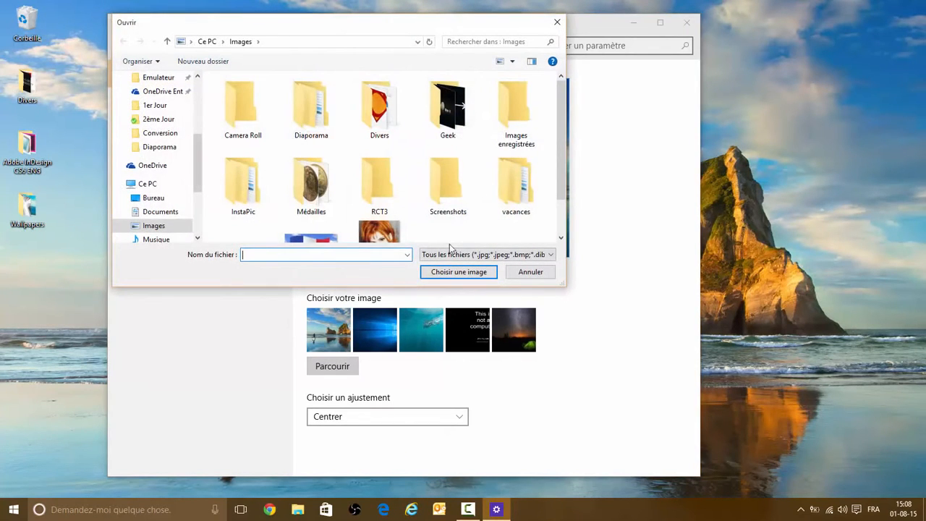
left_click(382, 199)
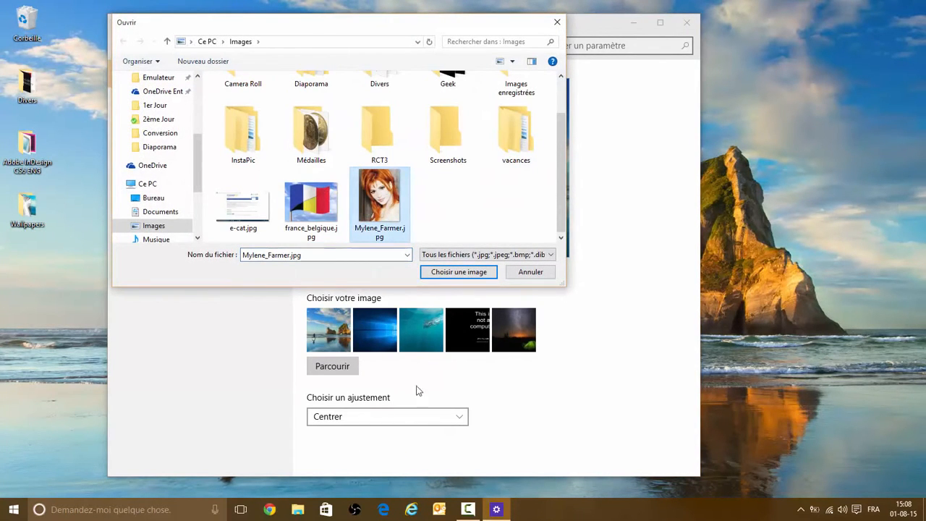
left_click(456, 272)
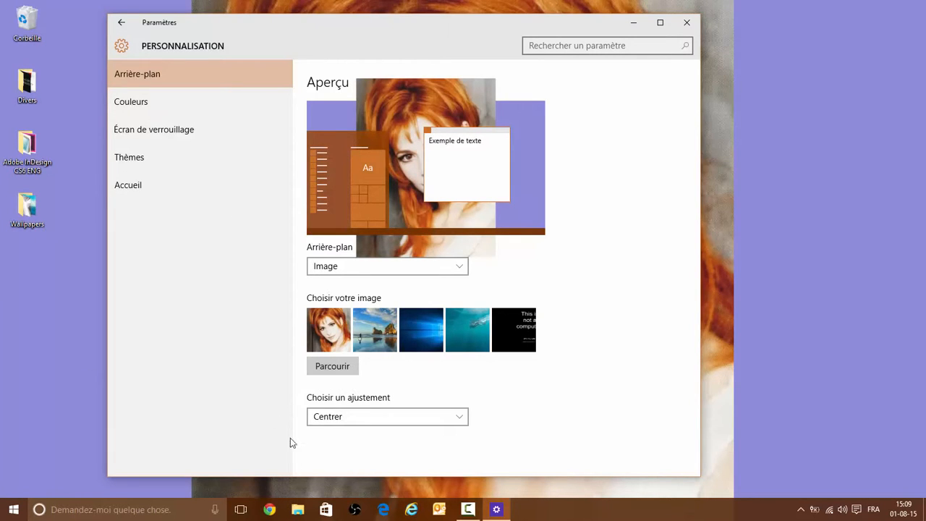
left_click(145, 108)
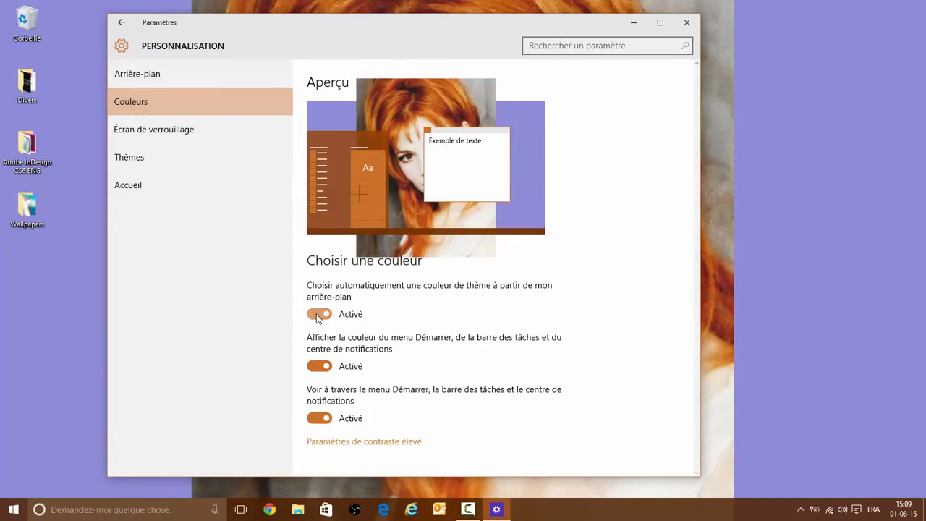
Examine the background types offered for the lock screen and keep Image
left_click(153, 127)
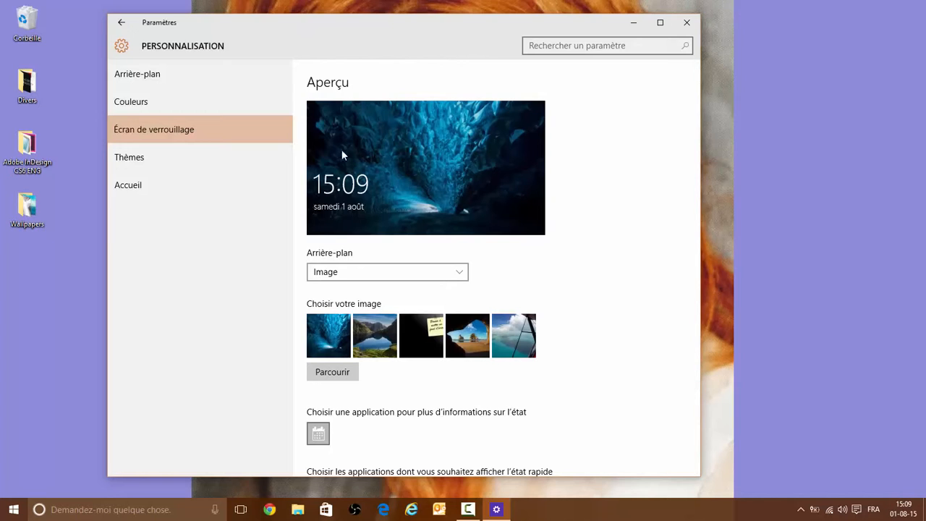
left_click(340, 266)
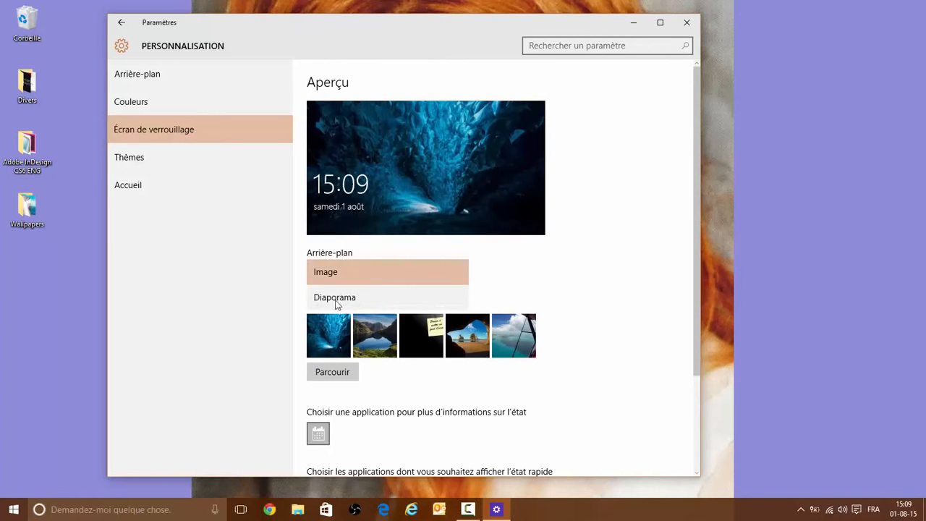
left_click(337, 272)
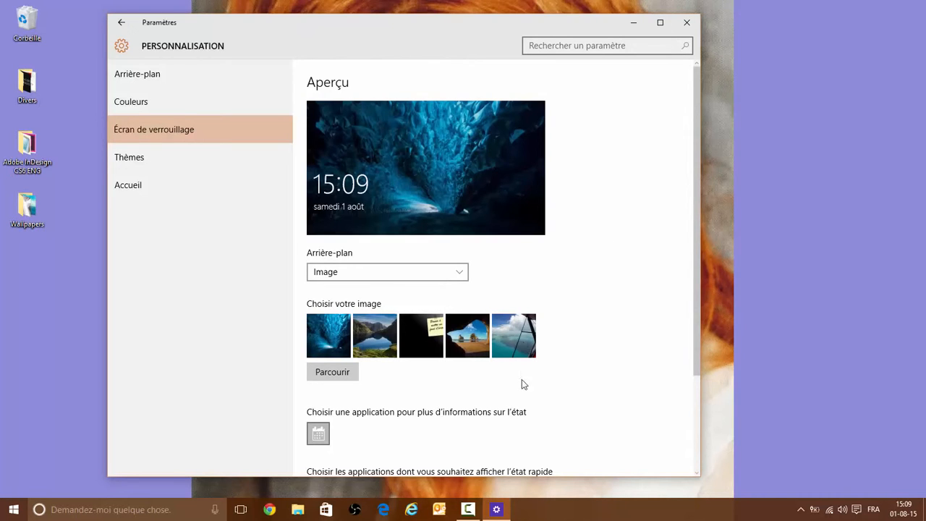
Examine the screen savers offered in the lock screen's screen saver settings and leave them without changing anything
scroll(442, 411, "down", 3)
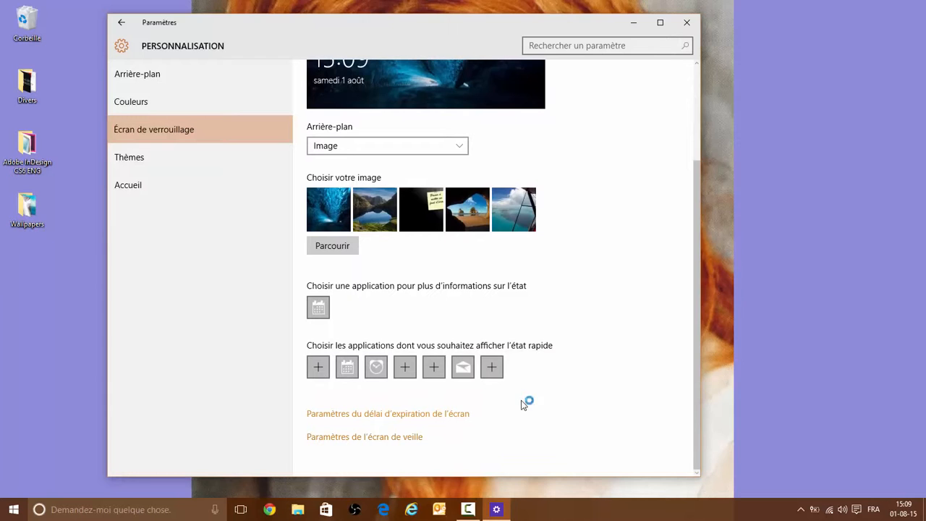
left_click(356, 438)
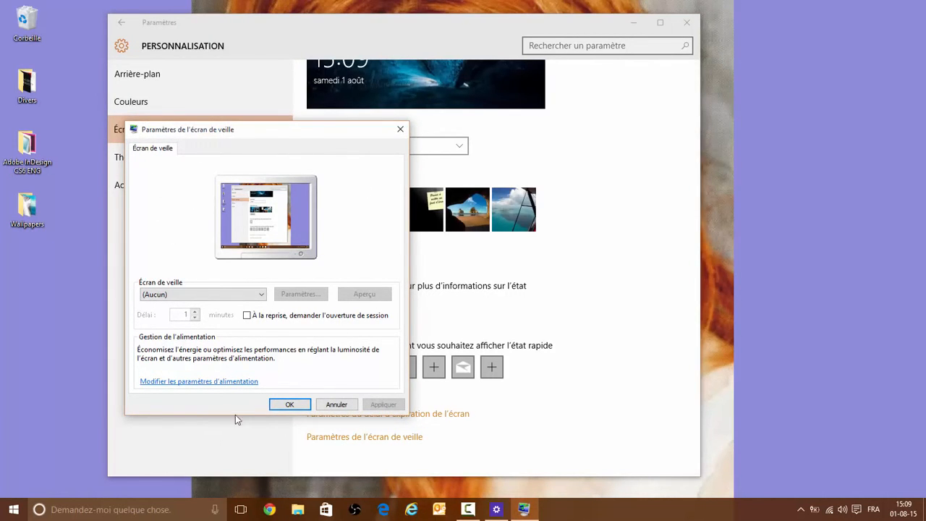
left_click(218, 294)
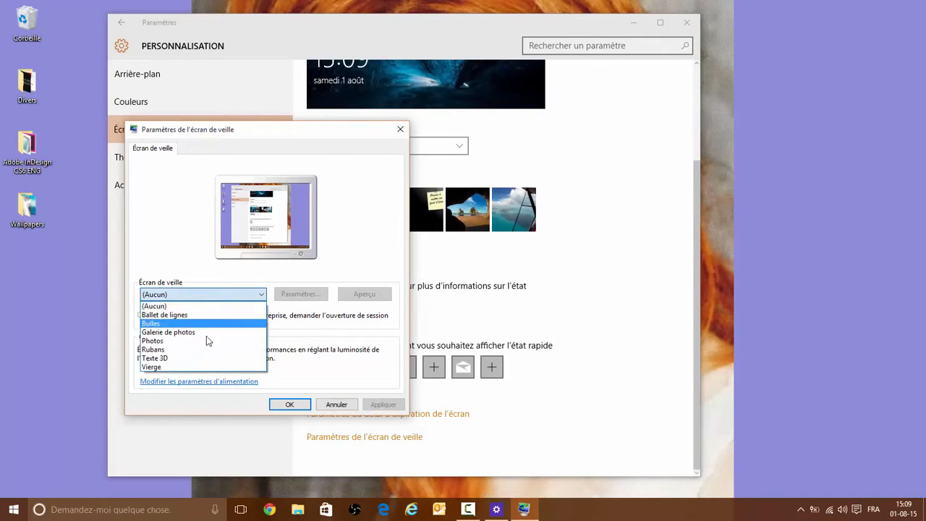
left_click(199, 306)
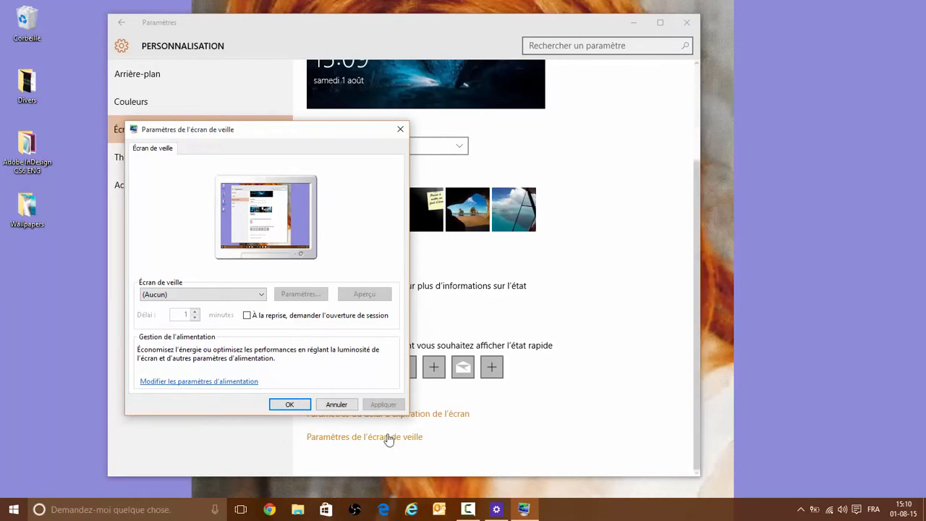
left_click(337, 404)
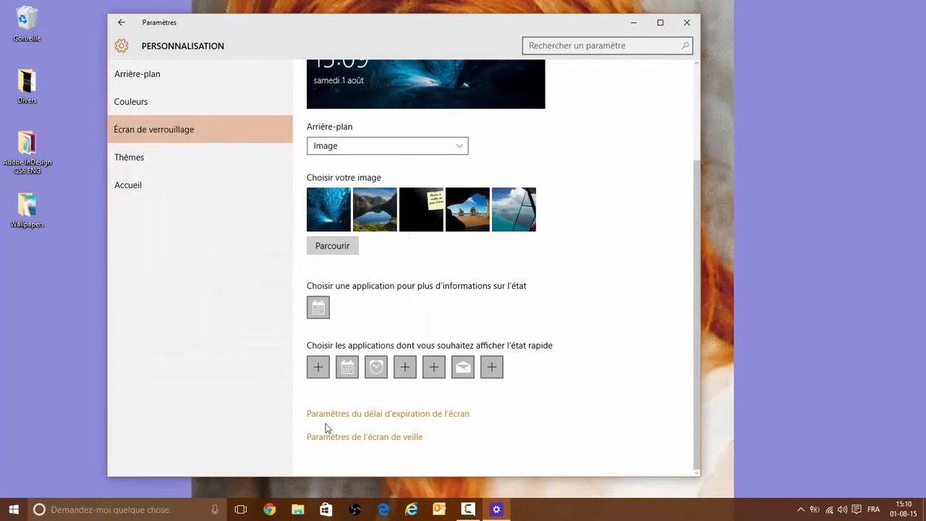
Open the theme settings from the Thèmes page of Personnalisation, after a glance at the current desktop
left_click(139, 156)
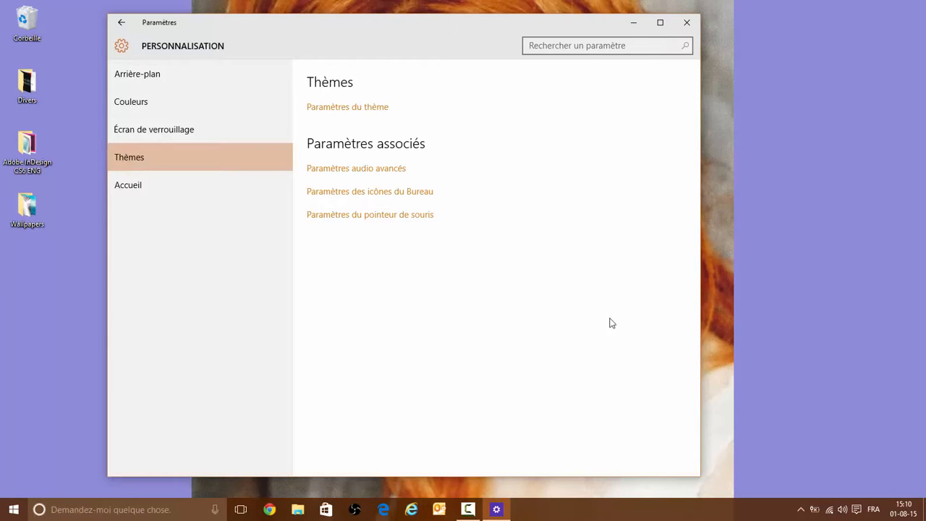
left_click(635, 24)
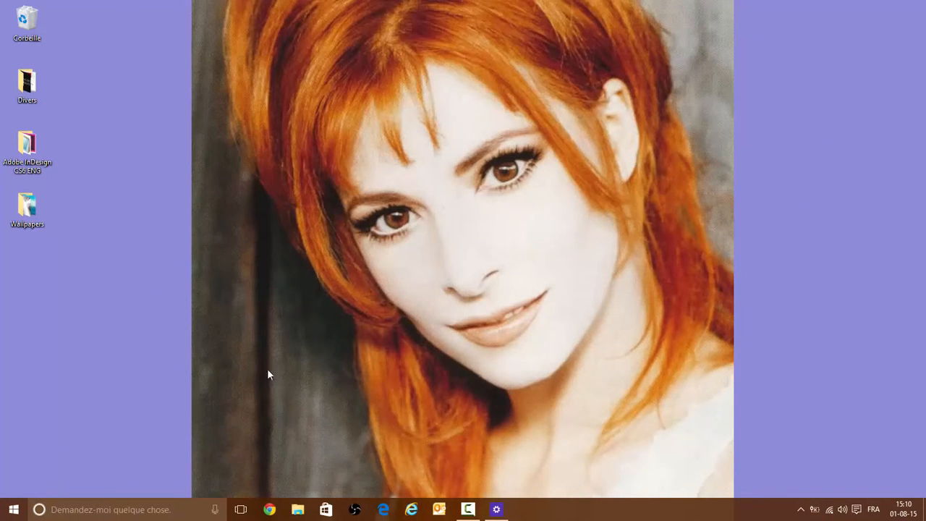
left_click(495, 510)
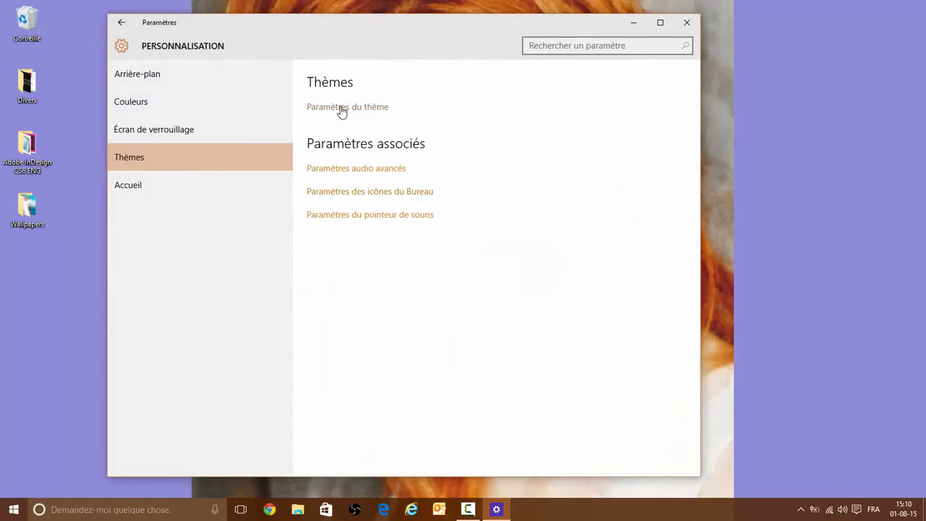
left_click(346, 107)
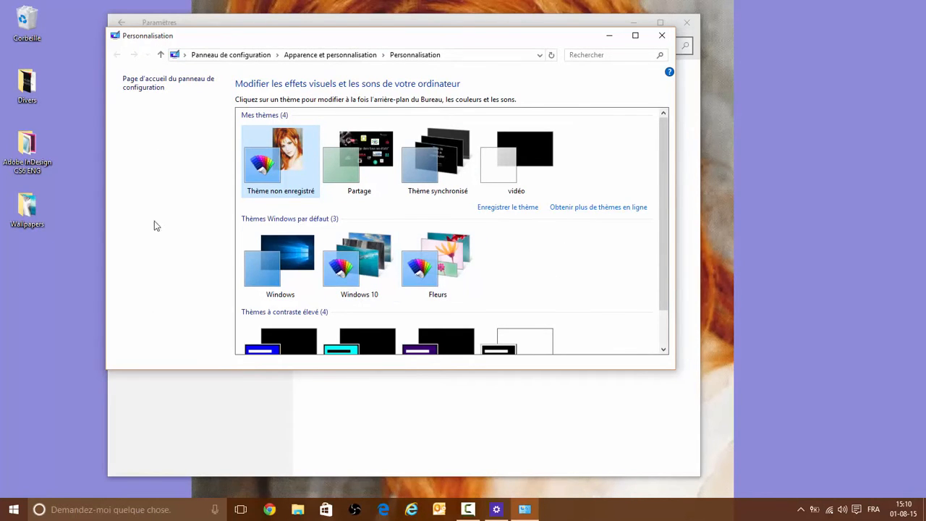
Try the vidéo theme, view it on the bare desktop, and return to the unsaved theme
left_click(521, 181)
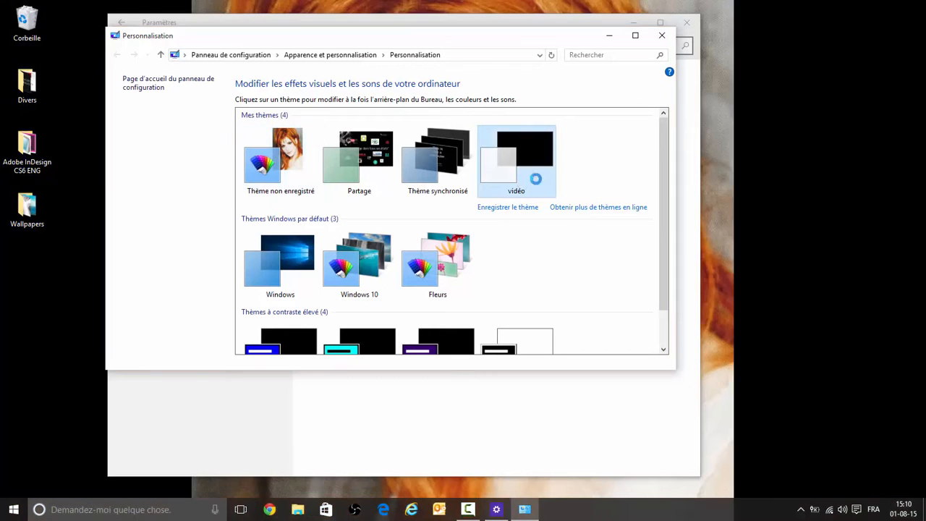
left_click(607, 41)
left_click(628, 22)
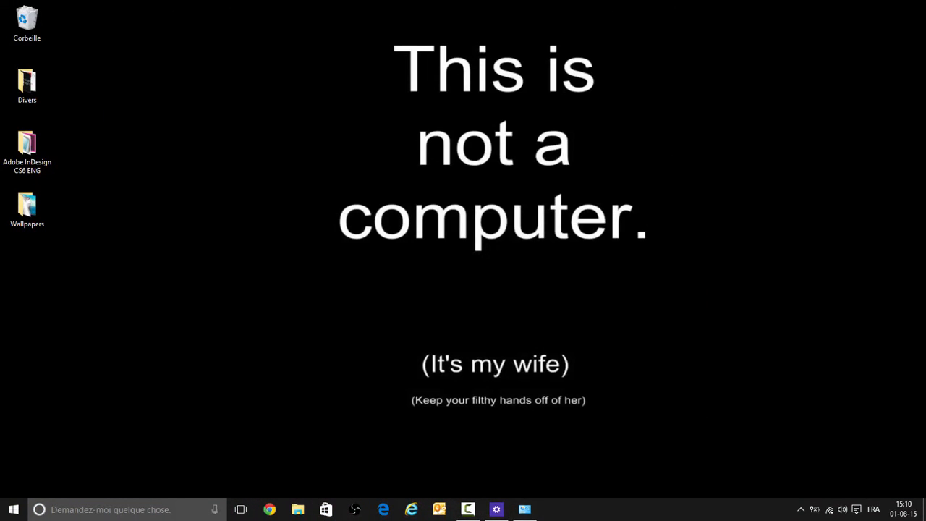
left_click(524, 508)
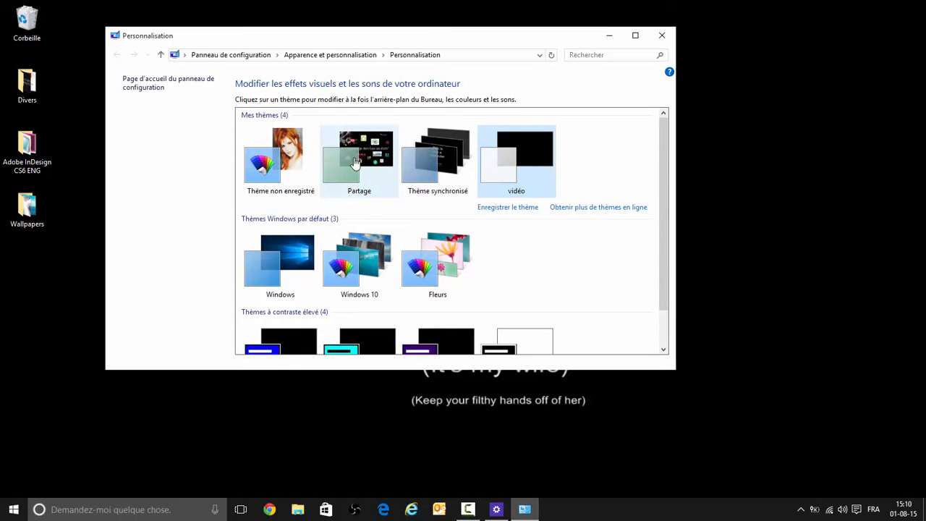
left_click(279, 192)
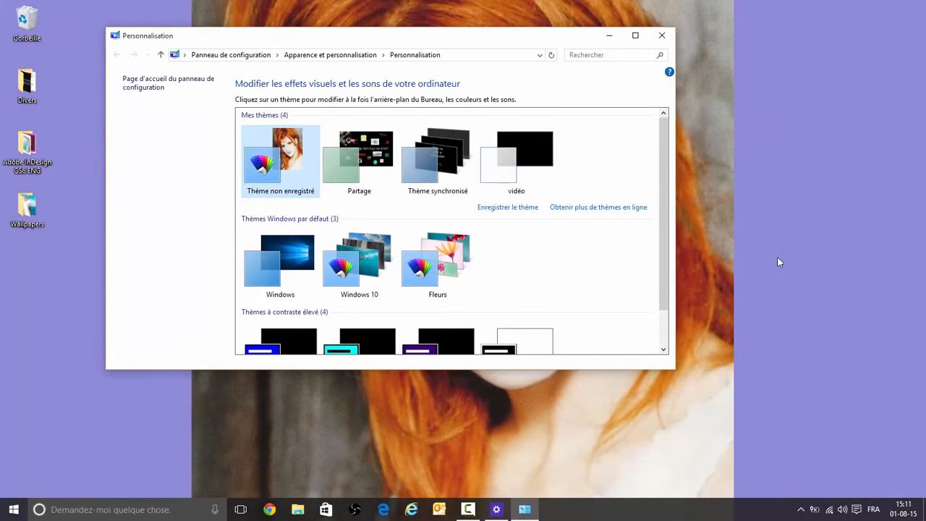
Save the current unsaved theme under the name mylène
left_click(499, 207)
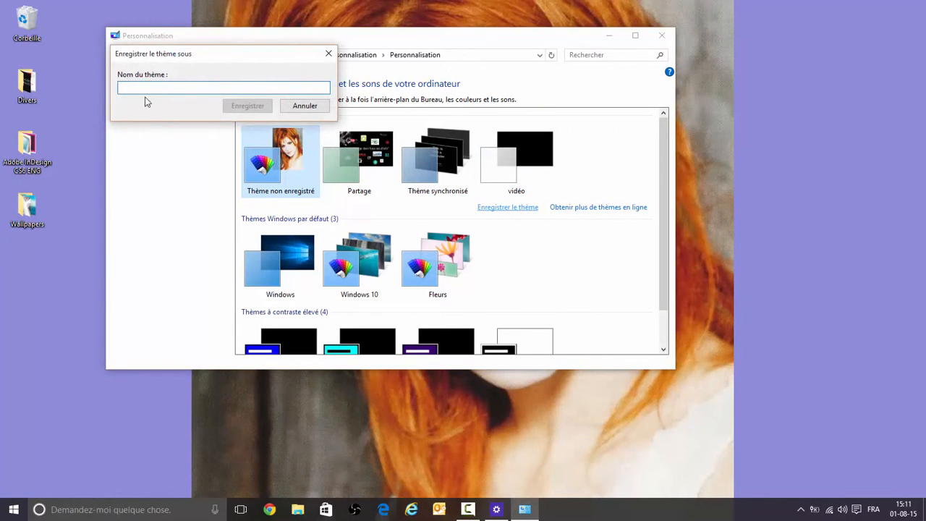
type("mylène")
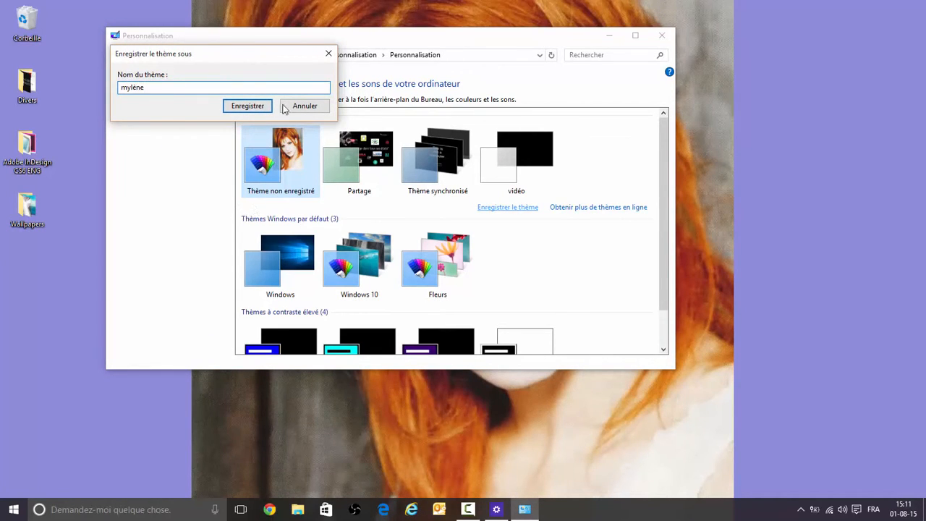
left_click(238, 109)
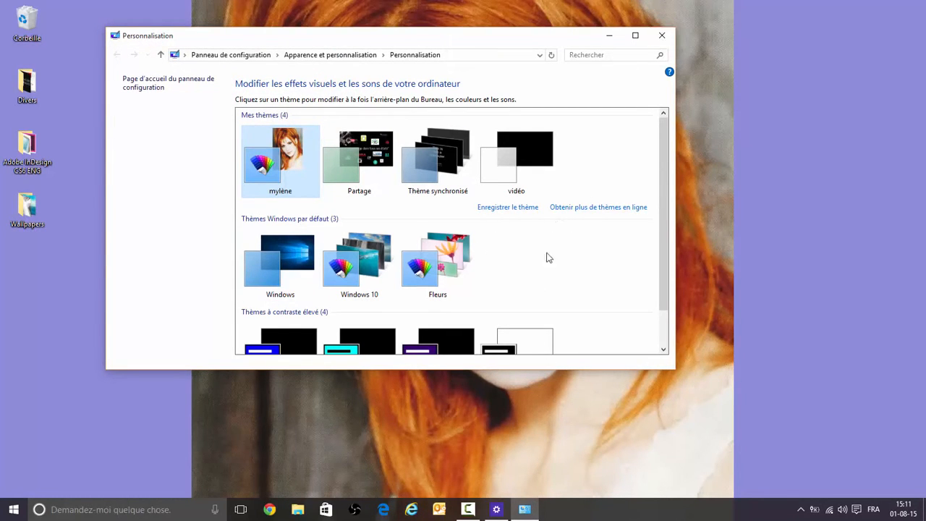
Apply the default Fleurs theme and close both the theme and Paramètres windows to view the desktop
left_click(445, 262)
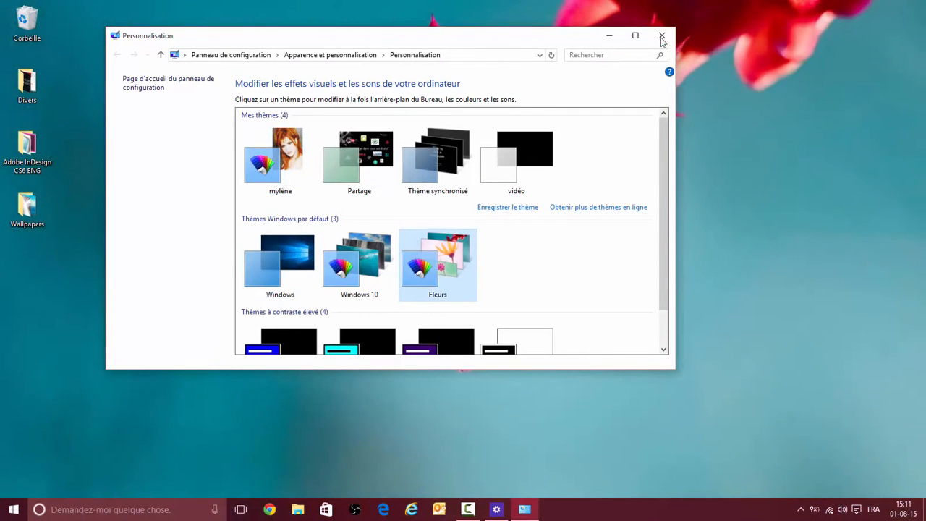
left_click(662, 38)
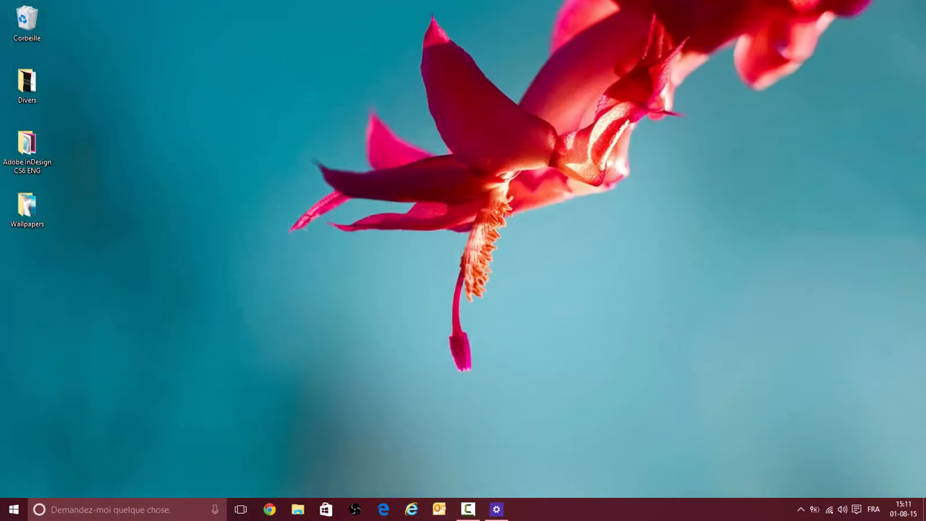
mouse_move(504, 513)
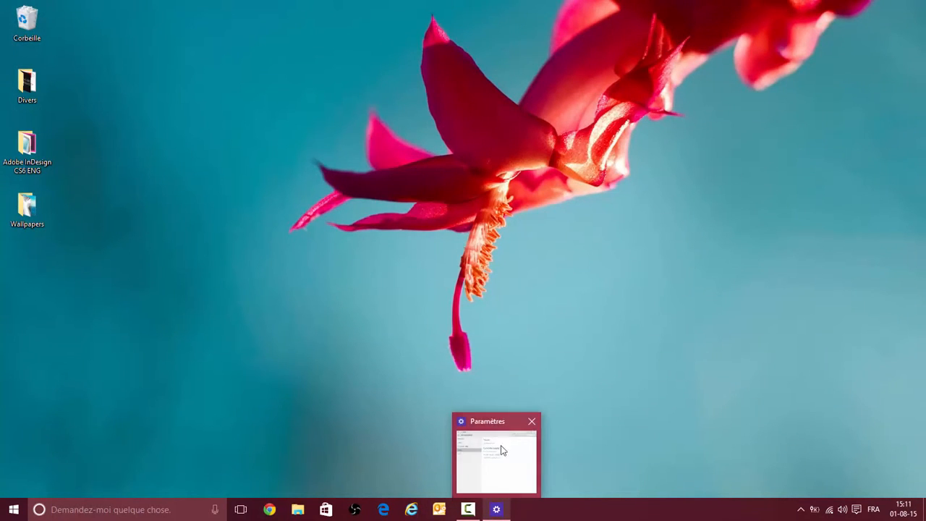
mouse_move(503, 432)
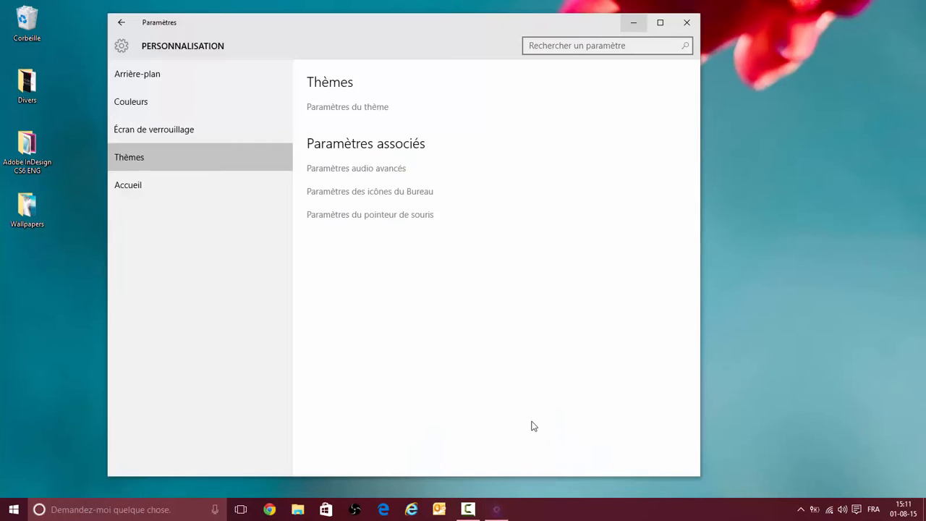
left_click(531, 423)
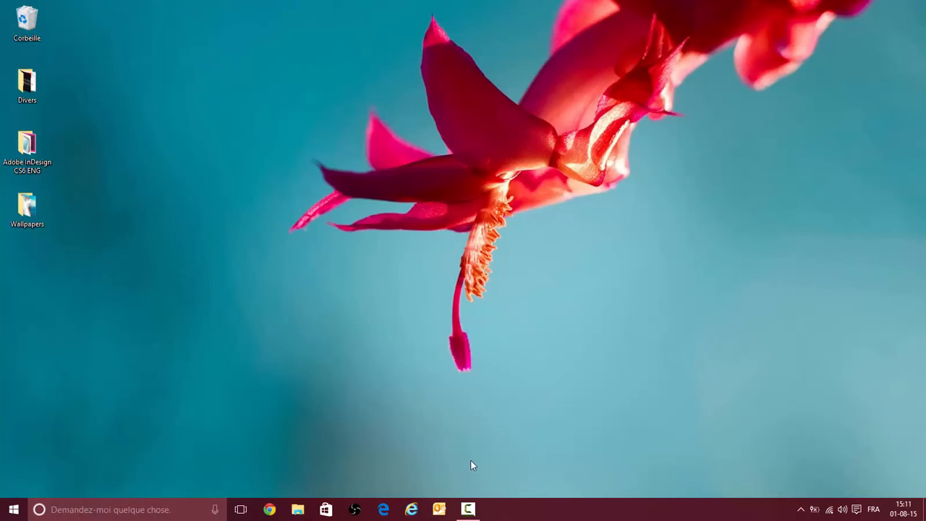
Reopen the theme settings through Paramètres and Personnalisation, apply the saved mylène theme, and close the theme window
left_click(856, 509)
left_click(893, 474)
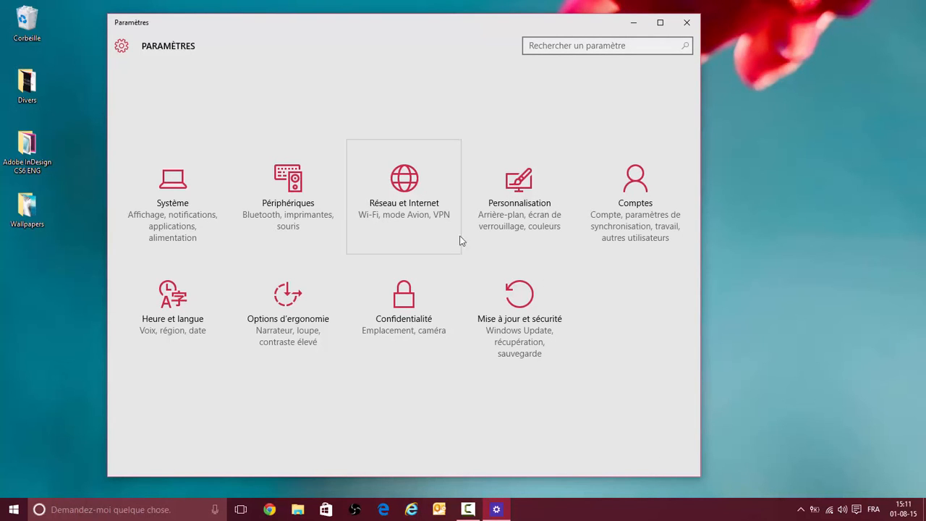
left_click(522, 206)
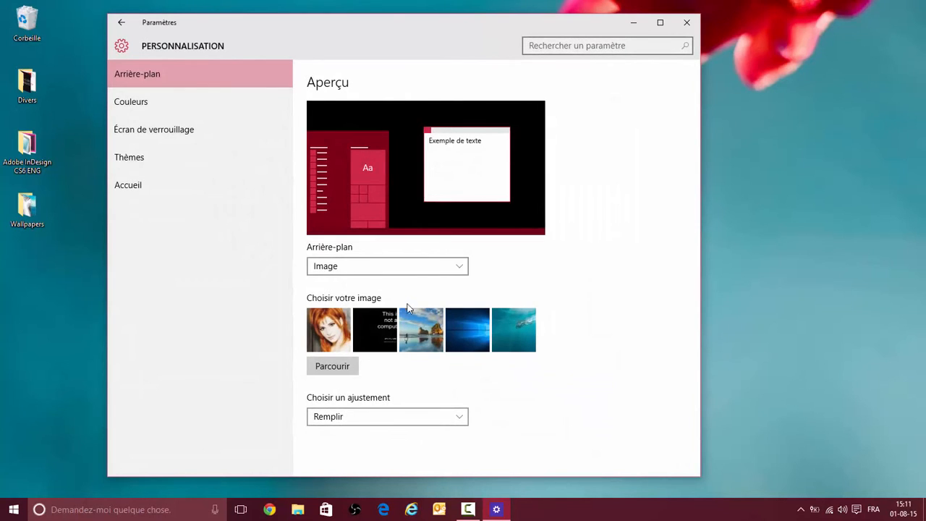
left_click(138, 162)
left_click(347, 107)
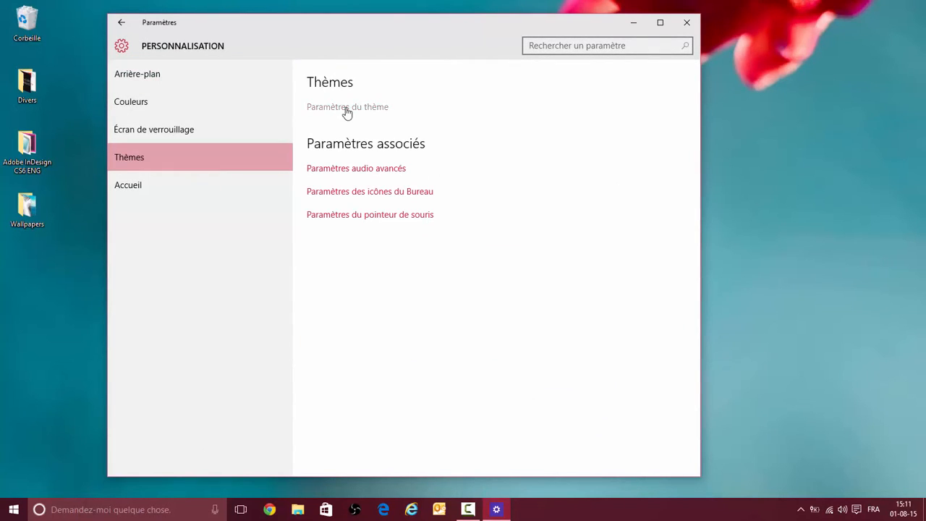
left_click(301, 180)
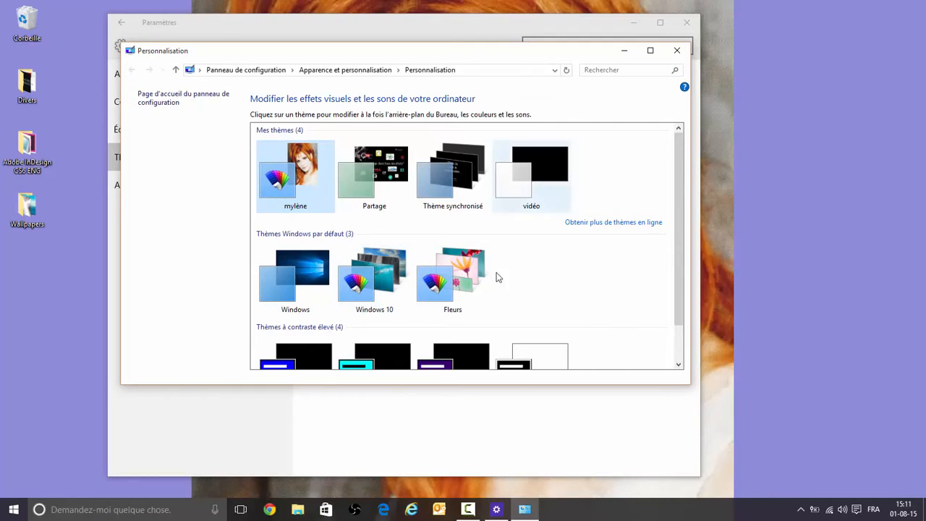
left_click(677, 51)
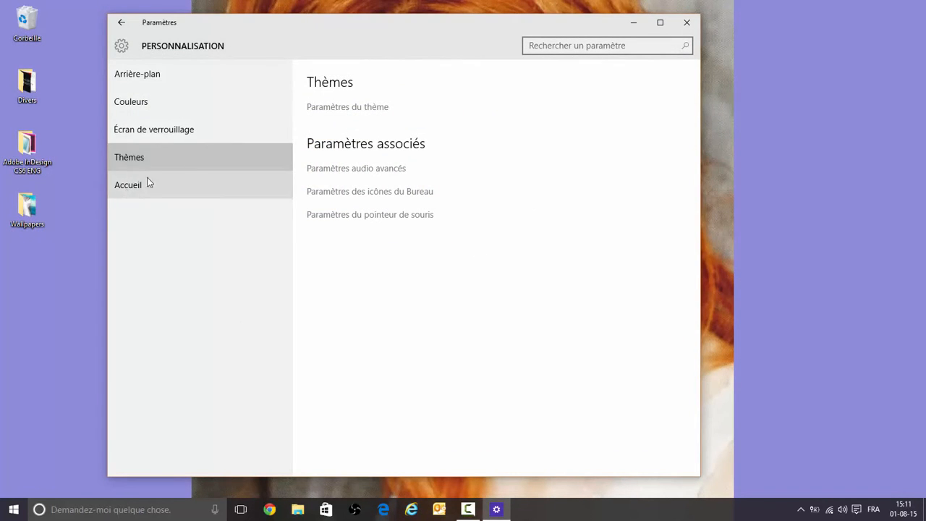
Open the advanced audio settings, look through the Windows event sounds, and test the Arrêt critique sound
left_click(372, 171)
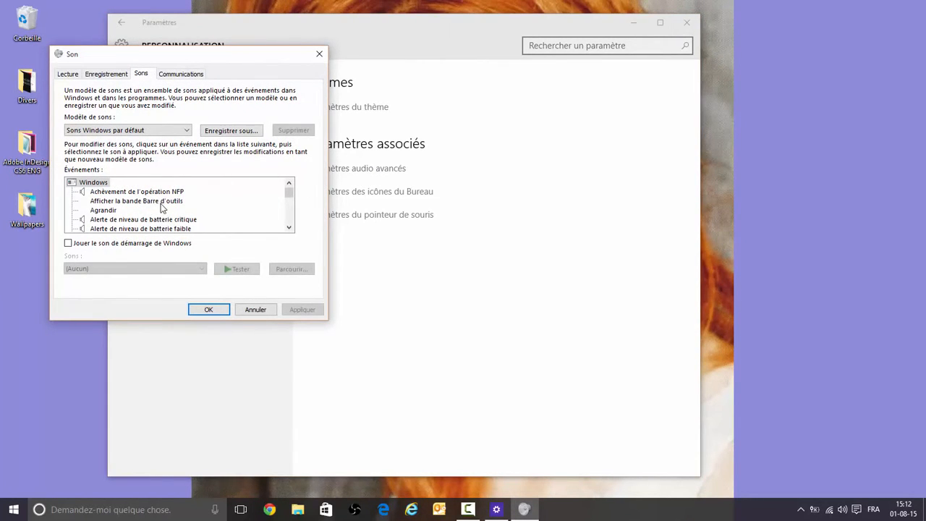
left_click(123, 192)
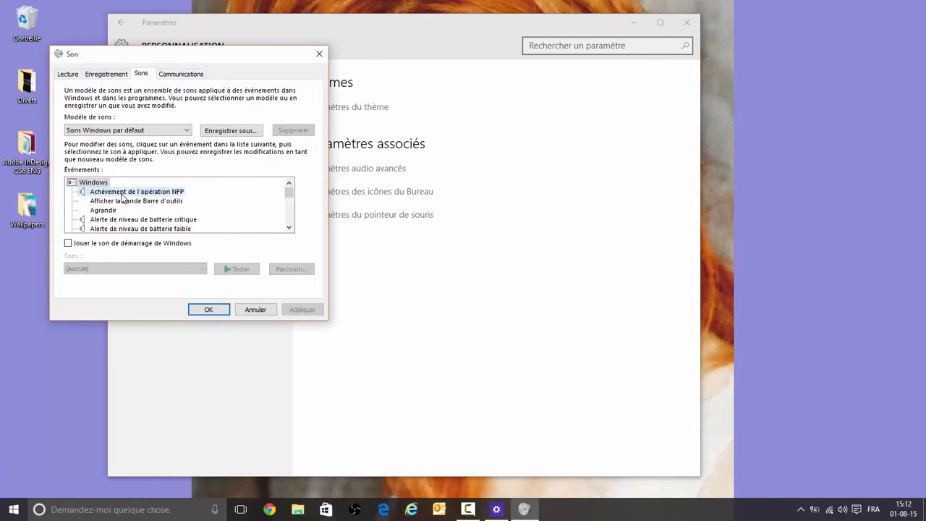
scroll(155, 221, "down", 2)
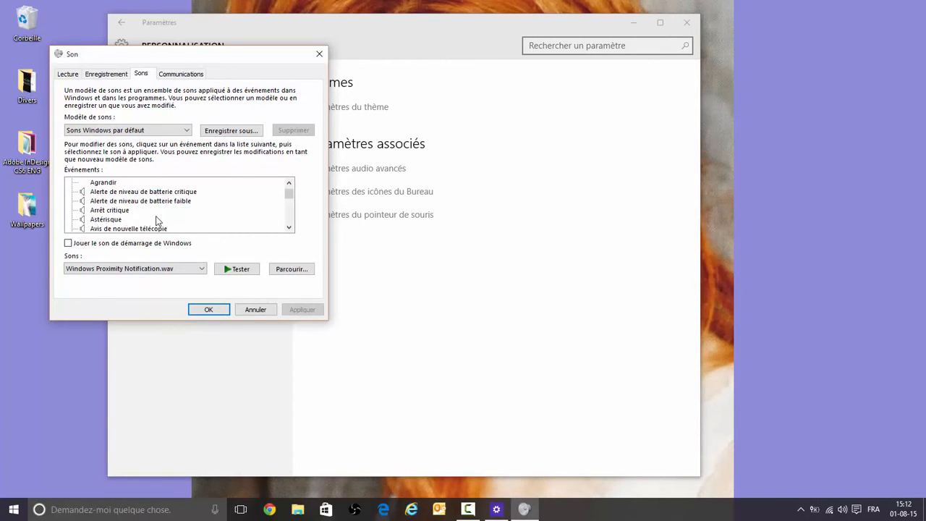
scroll(165, 210, "up", 1)
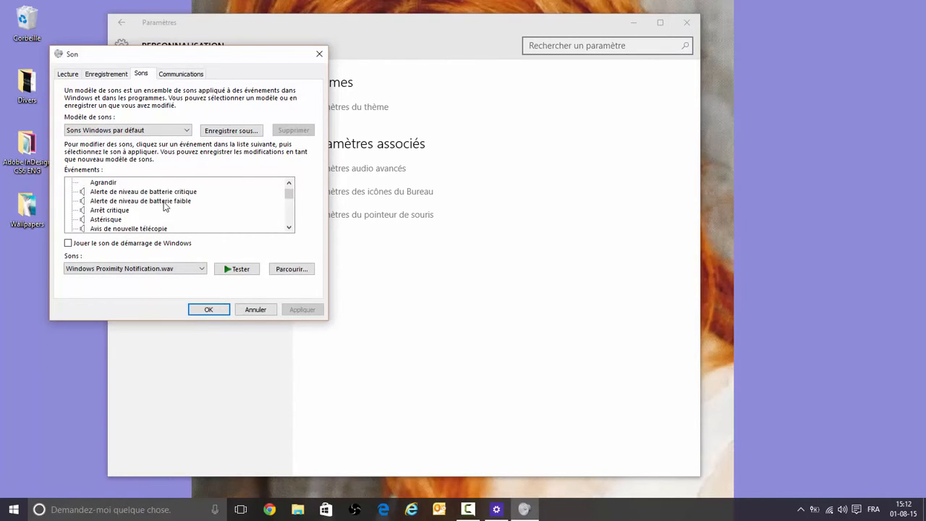
left_click(117, 211)
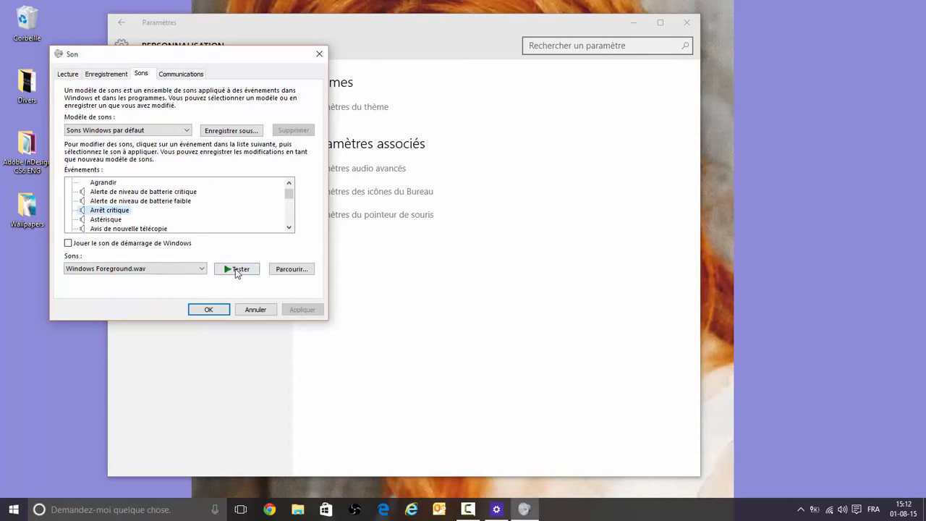
left_click(236, 269)
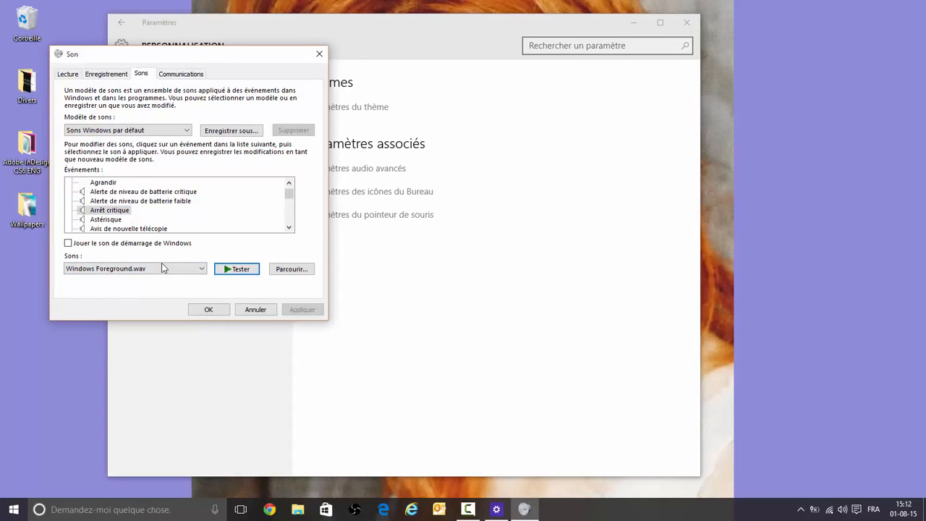
Look at the available sound files for Arrêt critique and the sound scheme choices, closing the Son dialog without changes
left_click(292, 270)
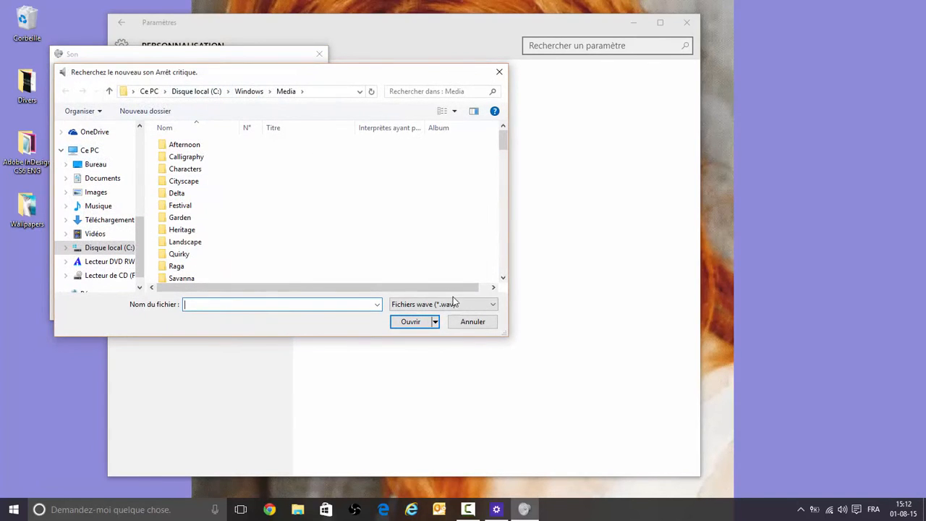
left_click(472, 322)
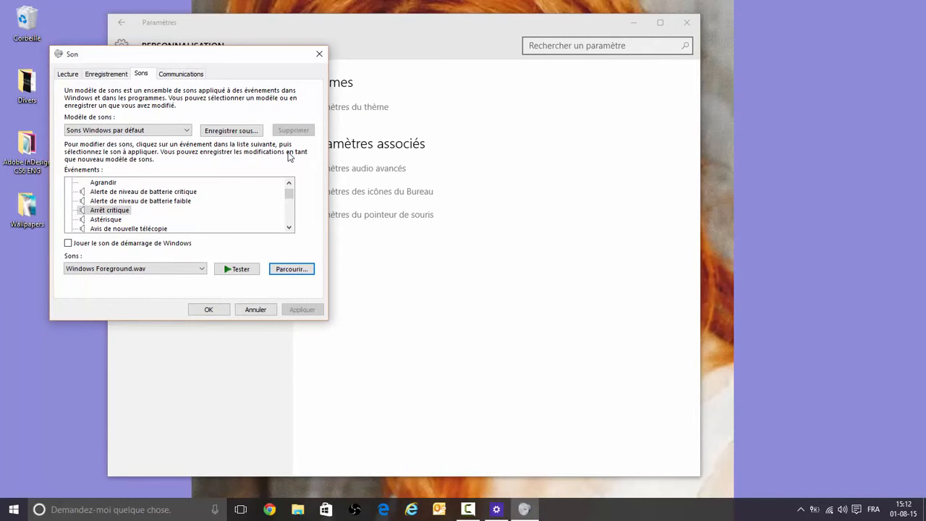
left_click(186, 130)
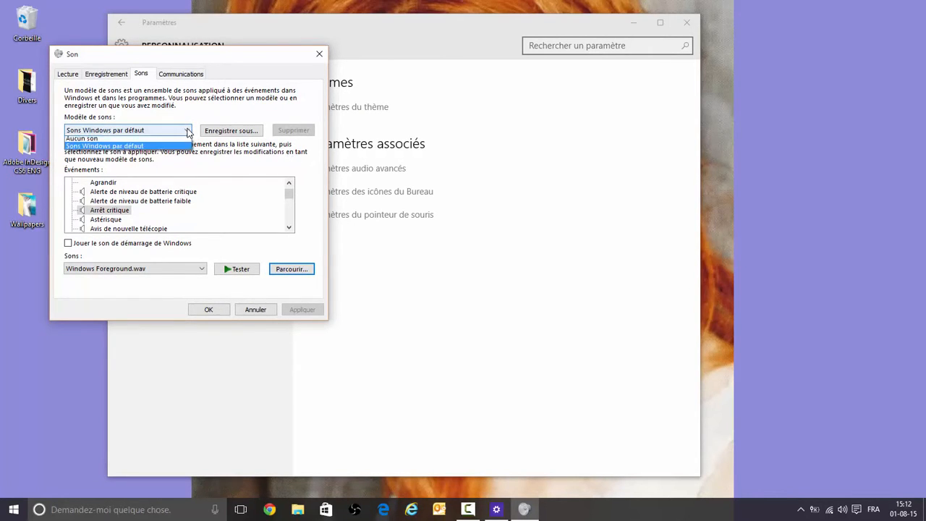
left_click(187, 130)
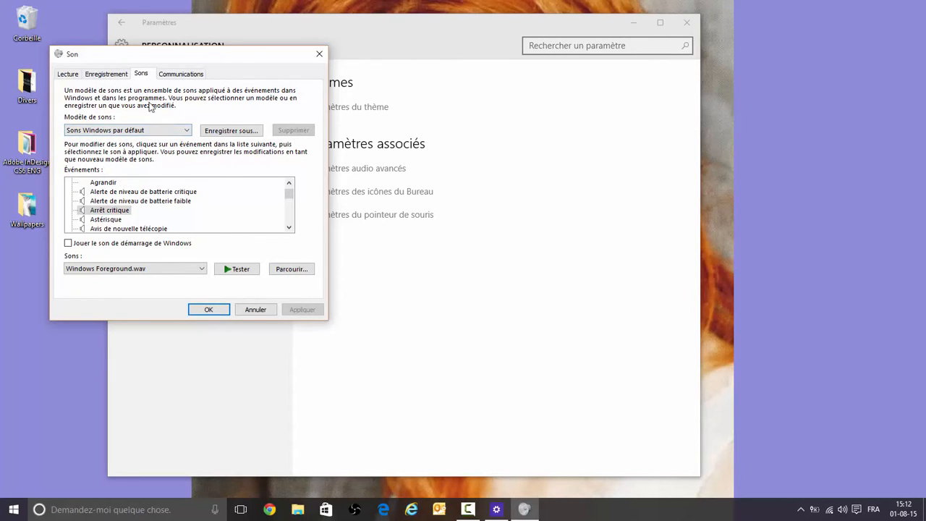
left_click(255, 310)
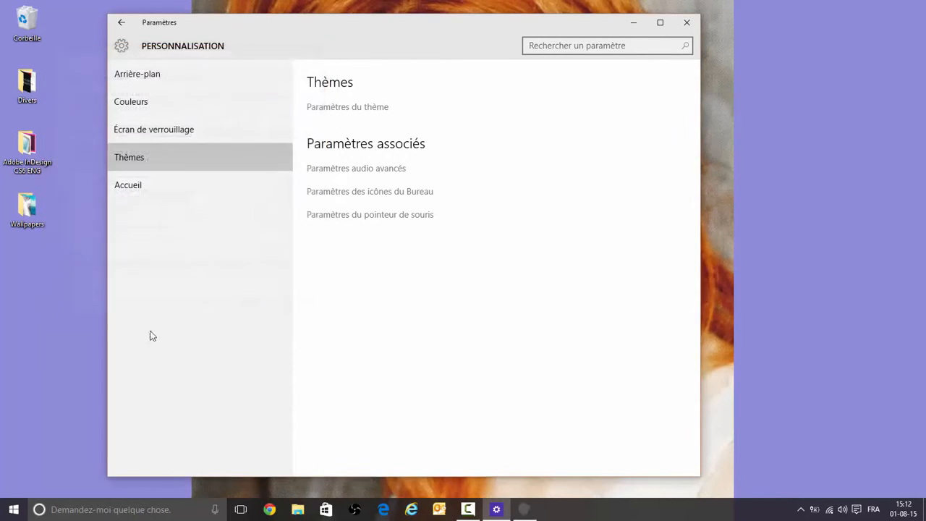
In the desktop icon settings, enable the Ordinateur, Fichiers de l'utilisateur, Réseau and Panneau de configuration icons and apply
left_click(343, 192)
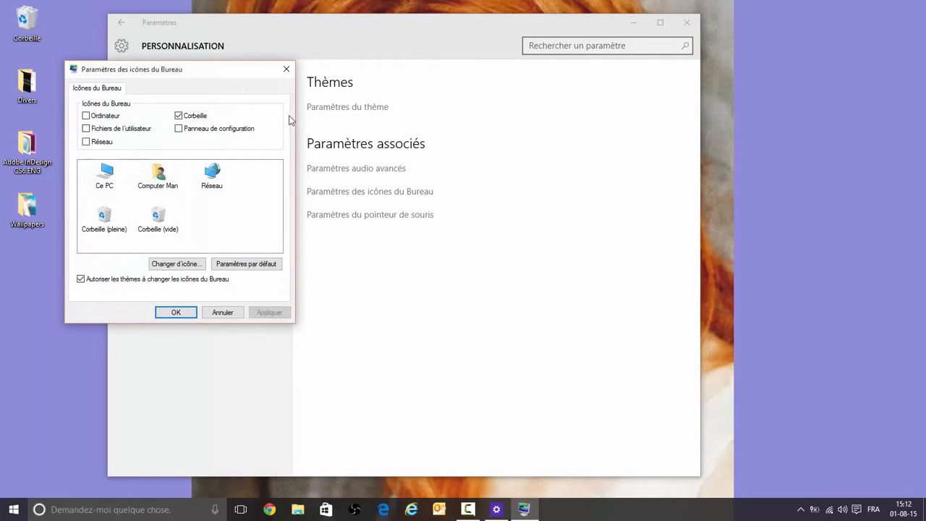
left_click(86, 116)
left_click(86, 128)
left_click(86, 141)
left_click(178, 129)
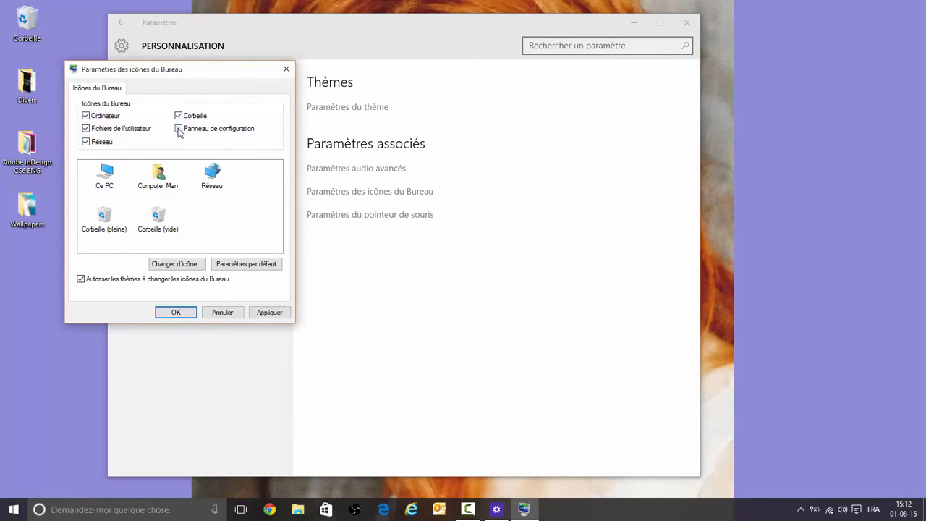
left_click(269, 313)
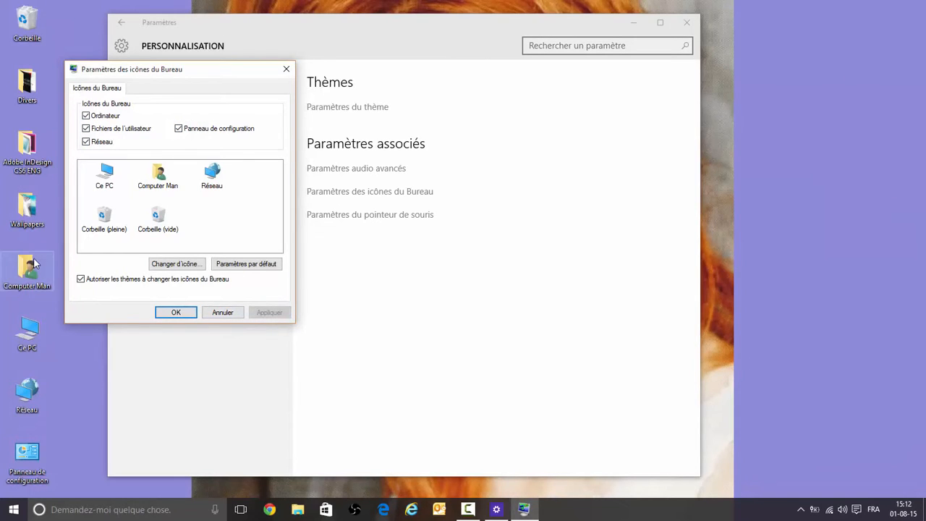
Remove the Panneau de configuration, Réseau, Fichiers de l'utilisateur and Ordinateur icons from the desktop again and apply
left_click(179, 128)
left_click(87, 142)
left_click(86, 129)
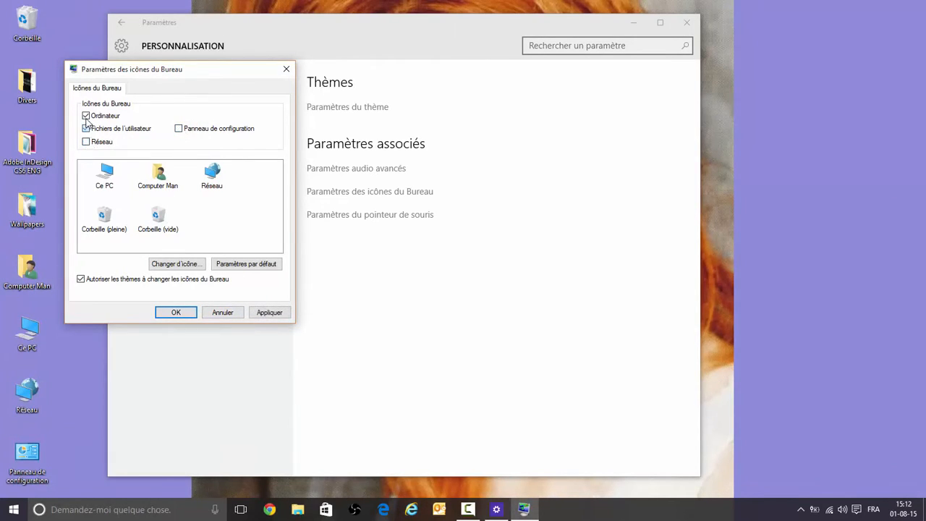
left_click(86, 115)
left_click(268, 313)
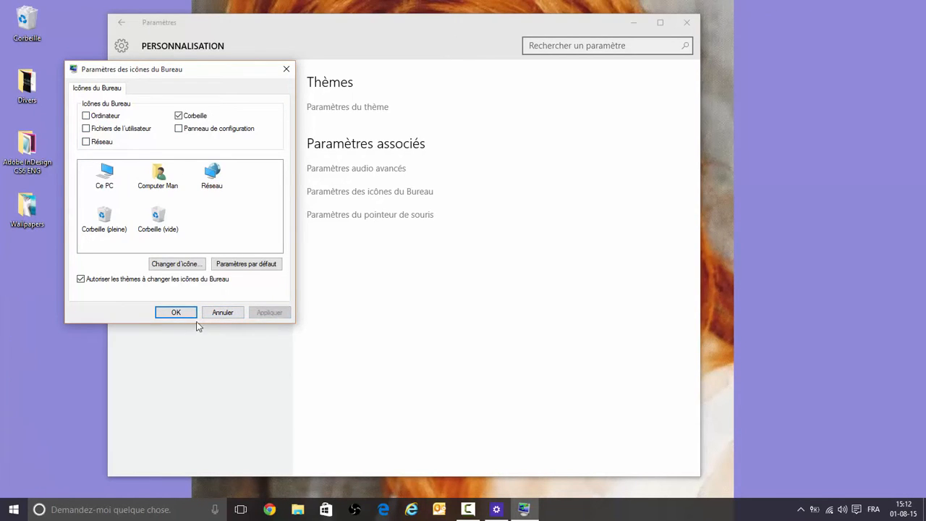
Hide the Corbeille icon from the desktop, applying the change, and restore it the same way
left_click(178, 116)
left_click(268, 313)
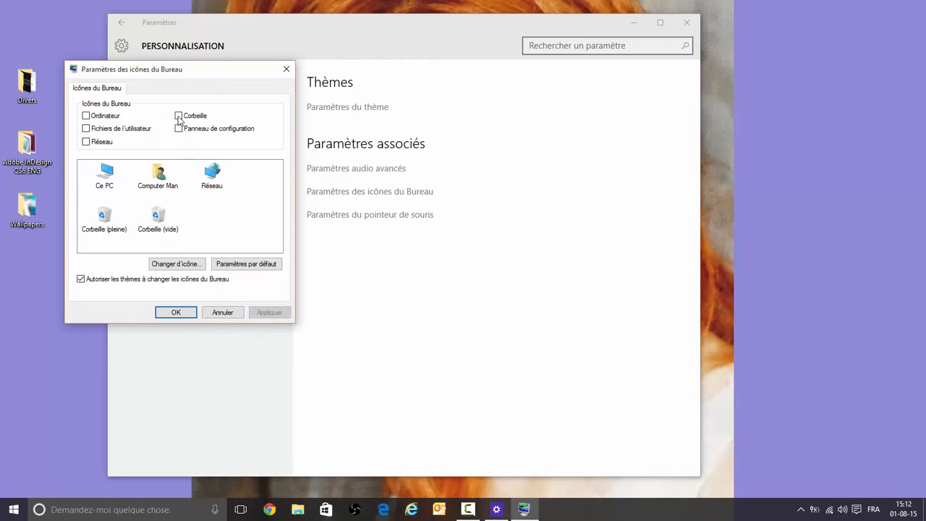
left_click(178, 116)
left_click(269, 312)
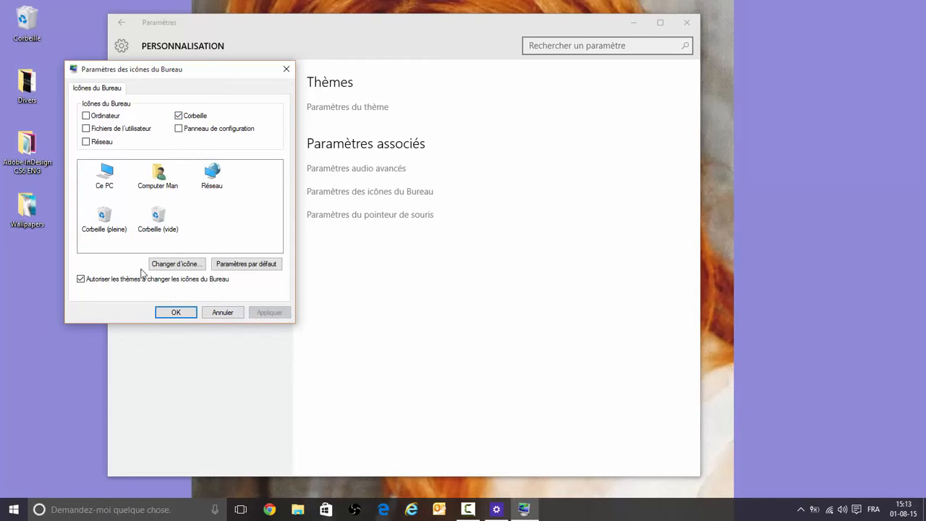
Look through the customisable Corbeille, Ce PC, user folder and Réseau icons, and close the desktop icon settings
left_click(160, 220)
left_click(101, 221)
left_click(102, 183)
left_click(160, 178)
left_click(212, 176)
left_click(184, 313)
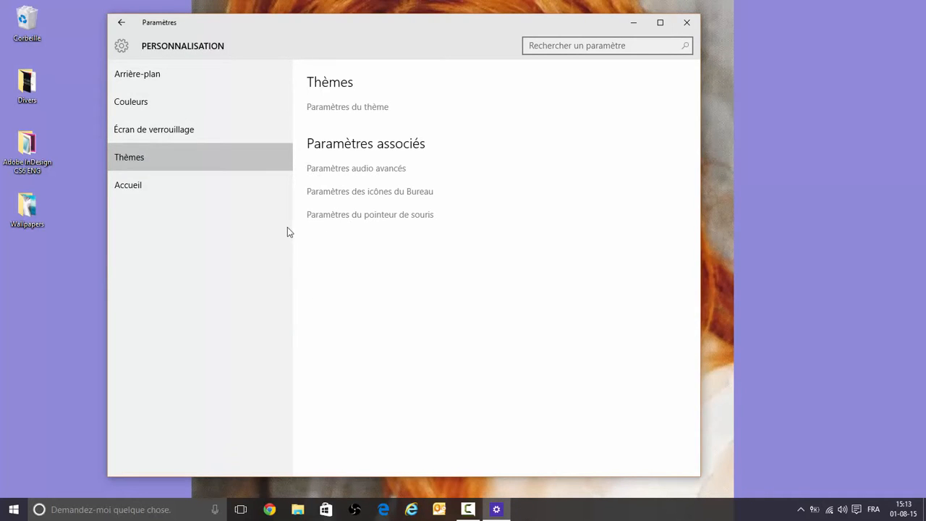
Open the mouse pointer settings, review the Boutons, Pointeurs and Options du pointeur pages, and cancel without changes
left_click(357, 215)
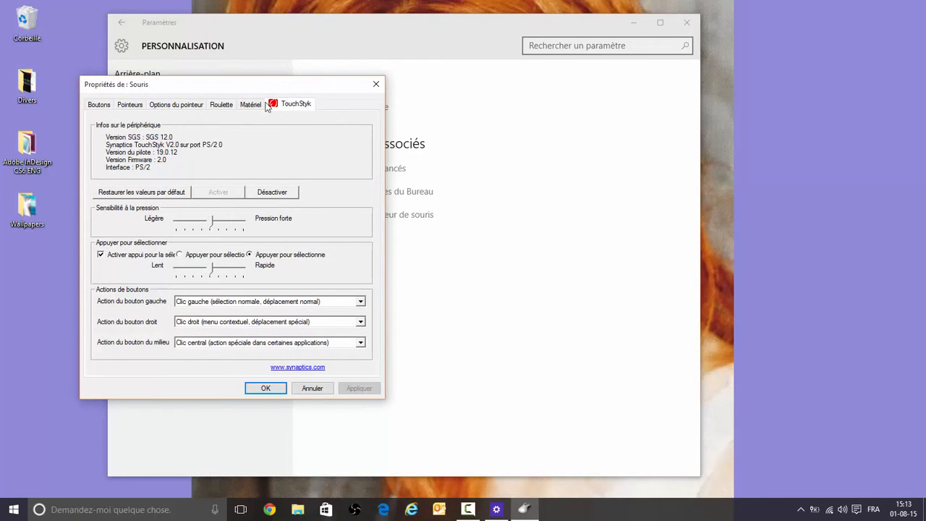
left_click(98, 106)
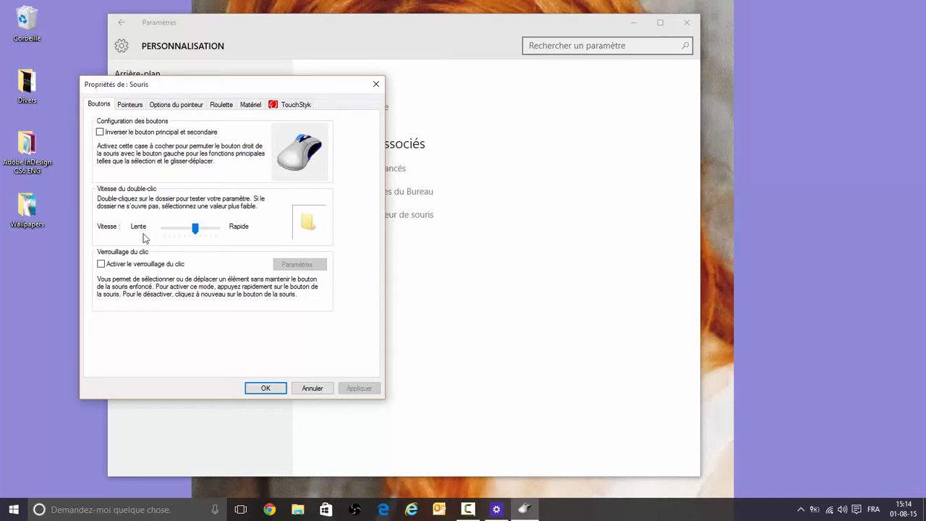
left_click(131, 107)
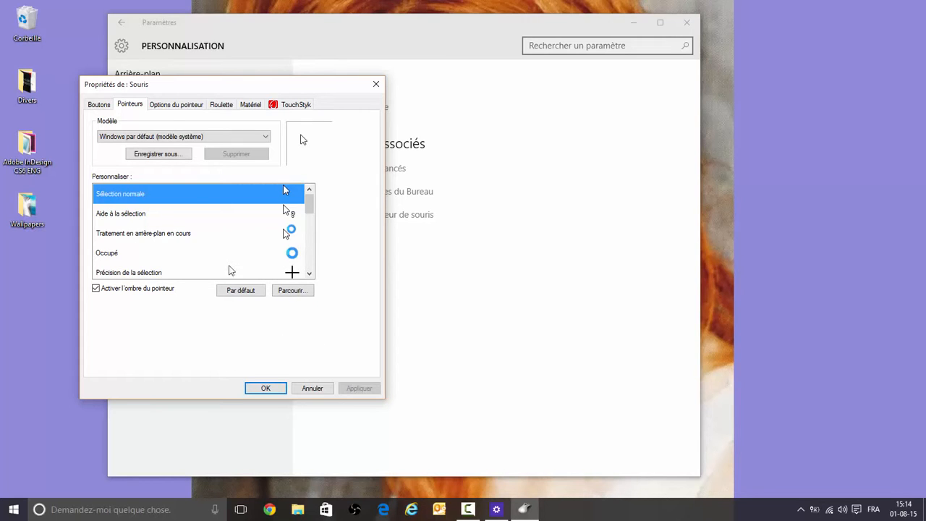
left_click(186, 107)
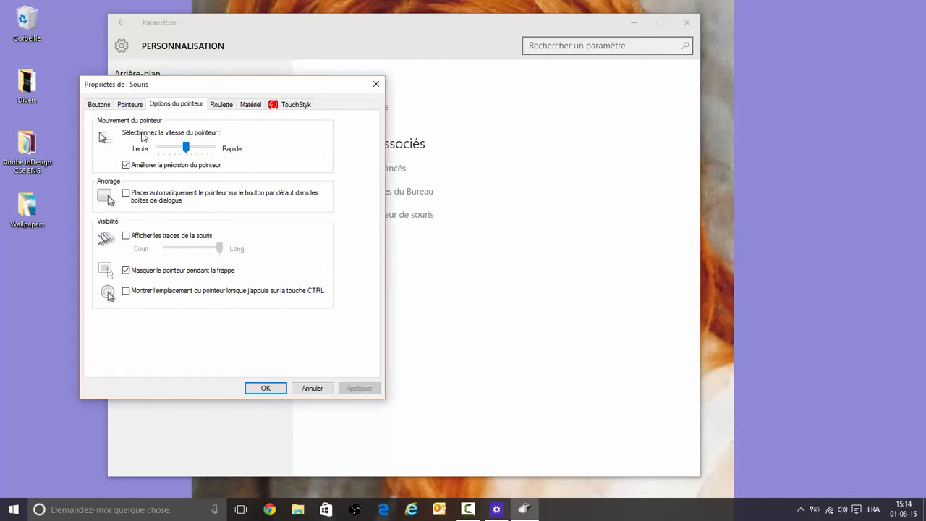
left_click(309, 389)
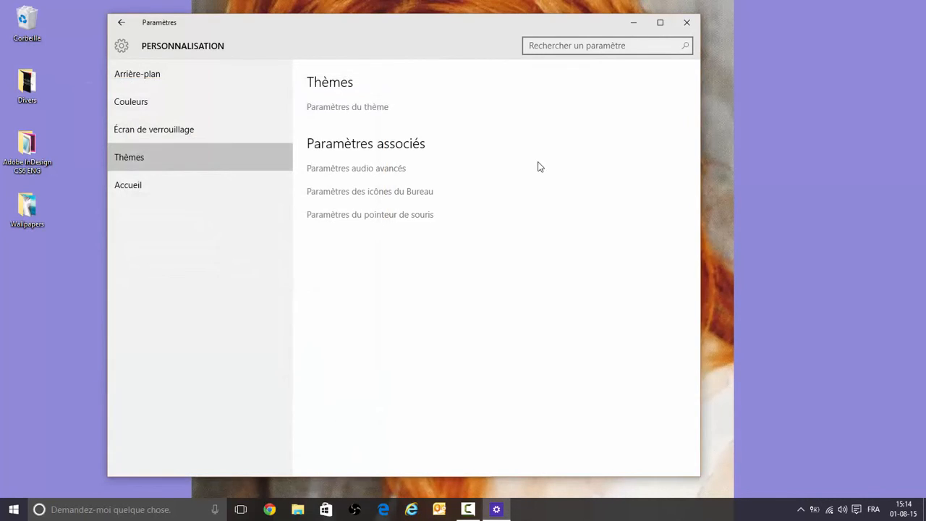
Turn on the full-screen Start menu in the Accueil settings and open it briefly to view the layout
left_click(133, 189)
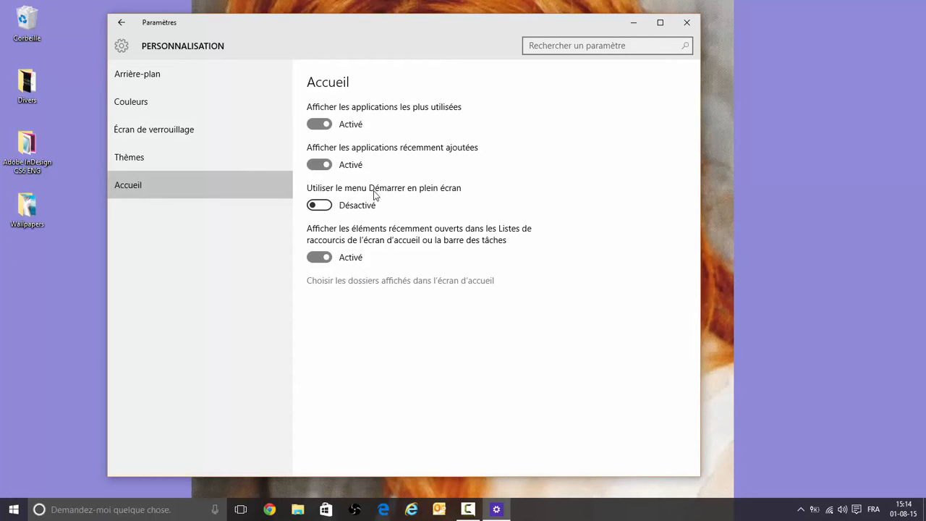
left_click(326, 206)
left_click(11, 512)
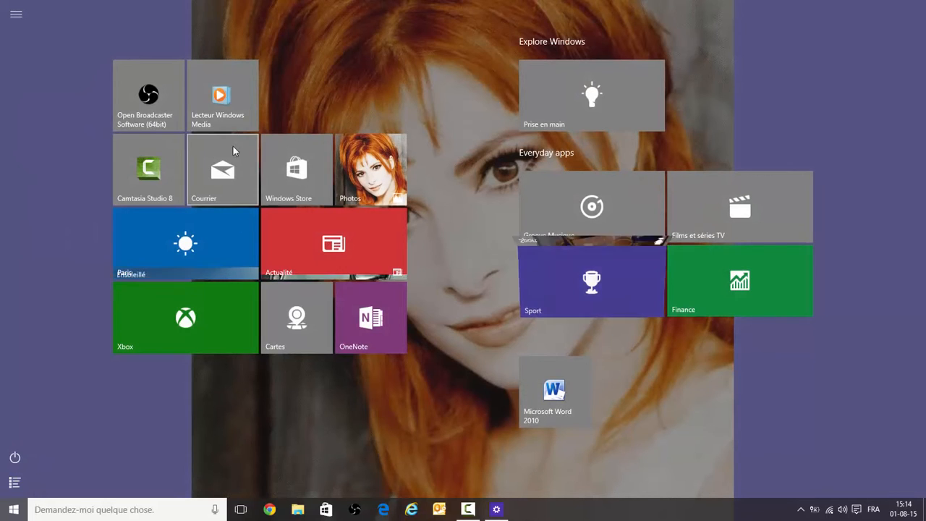
left_click(12, 512)
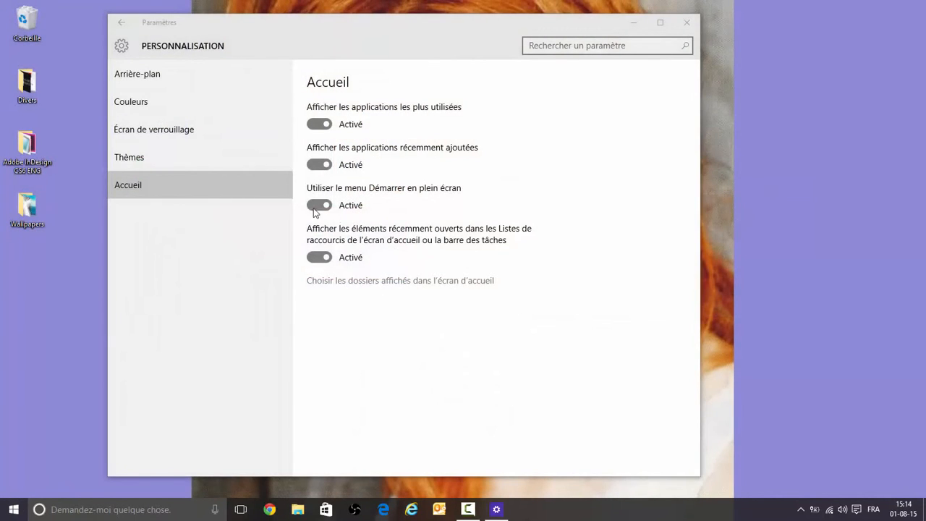
Turn off the full-screen Start menu and open the Start menu briefly to view its regular size
left_click(316, 207)
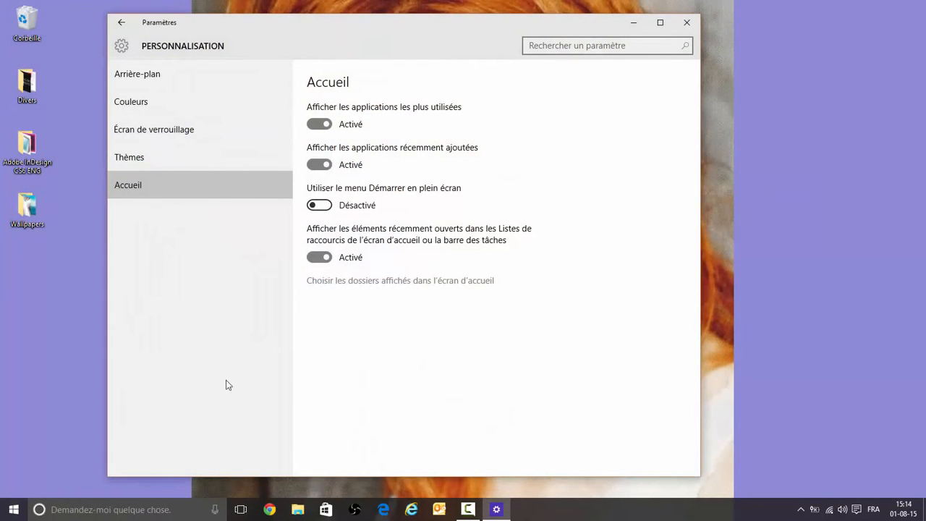
left_click(13, 509)
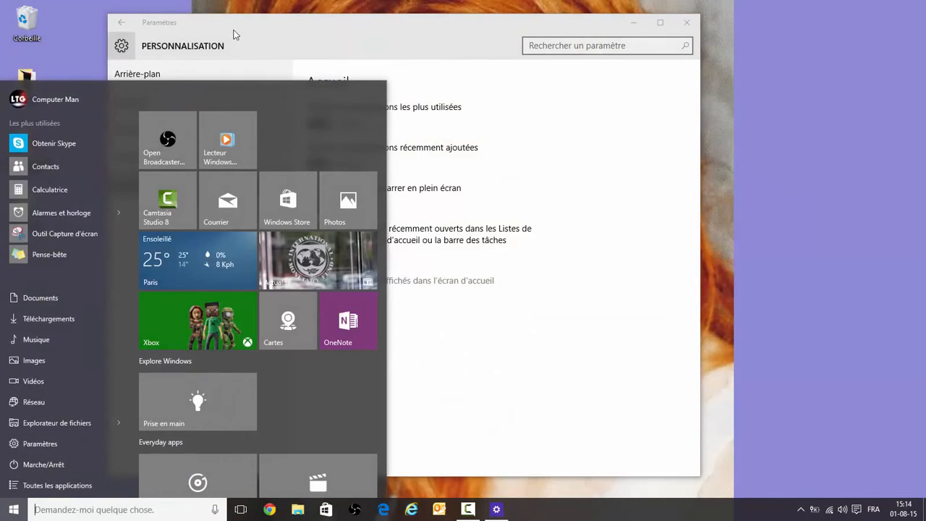
left_click(313, 350)
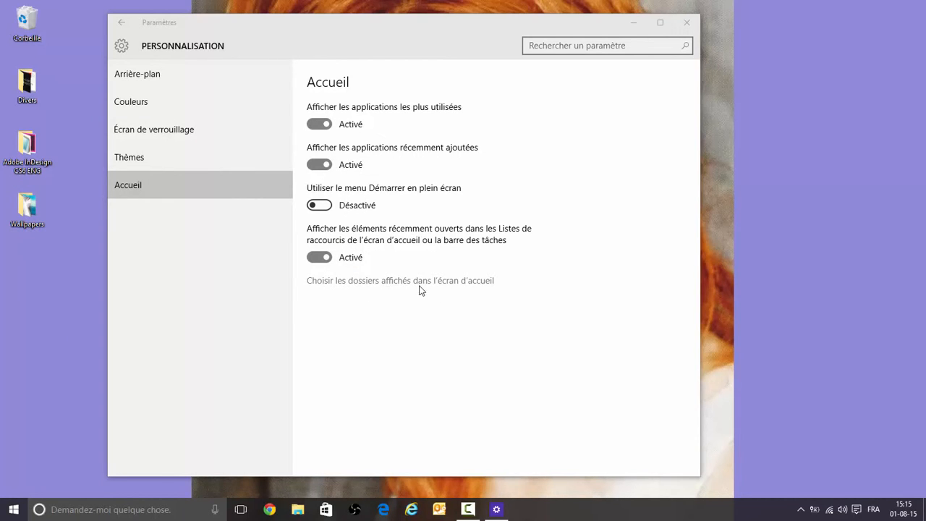
Check the Start menu's folder shortcuts, and disable Documents, Téléchargements, Musique, Images and Vidéos in the Start folder choices
left_click(13, 511)
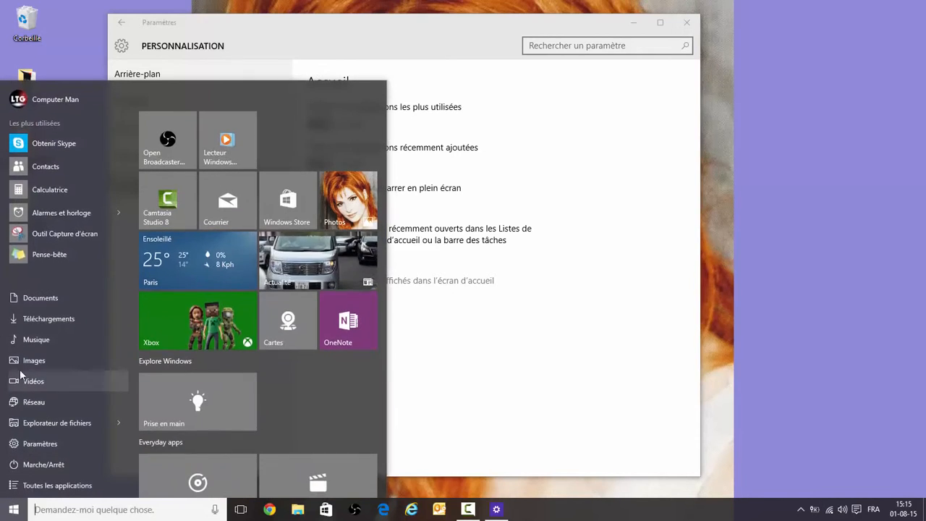
left_click(13, 511)
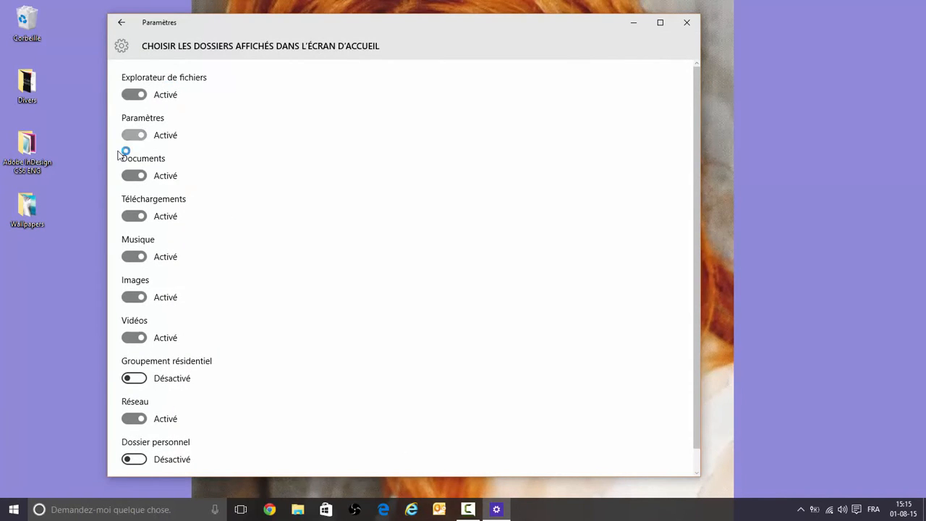
left_click(134, 177)
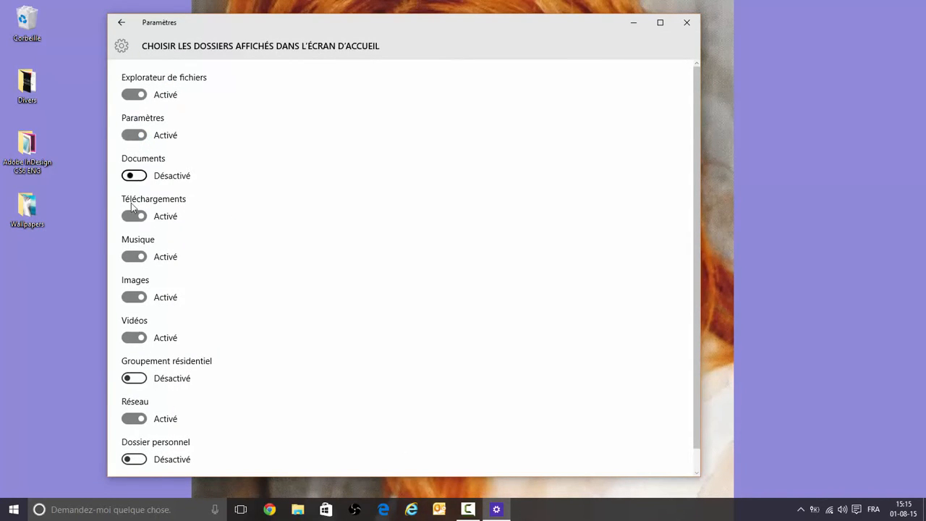
left_click(139, 262)
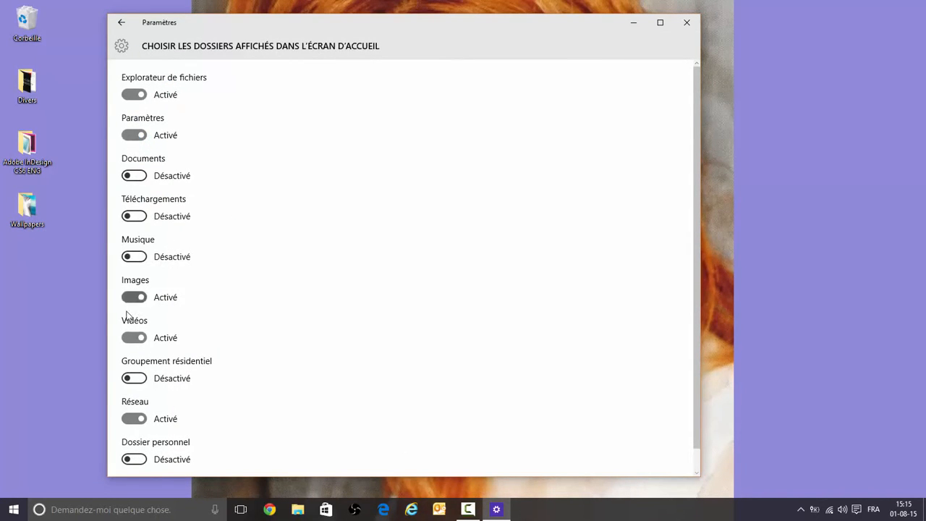
left_click(132, 339)
Check the folder shortcuts in the Start menu, look over the remaining folder options, and return to the Accueil settings
left_click(14, 509)
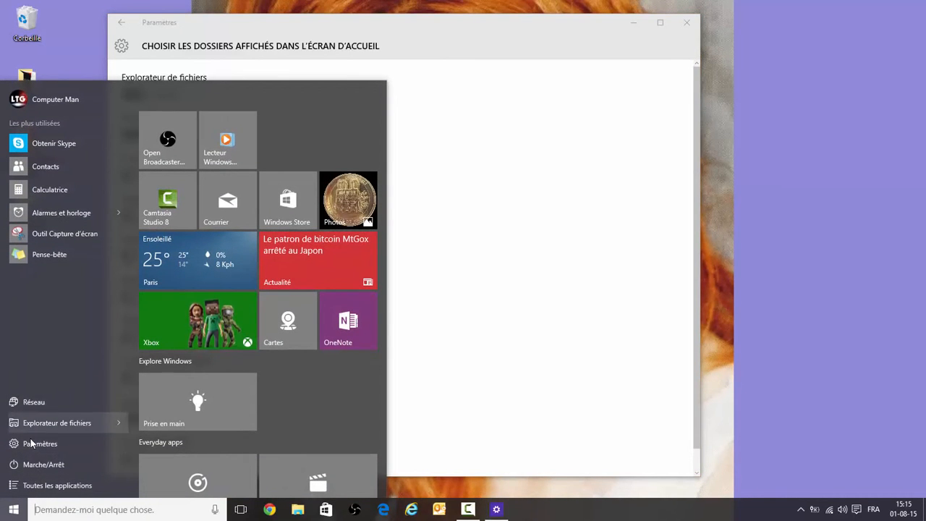
left_click(12, 513)
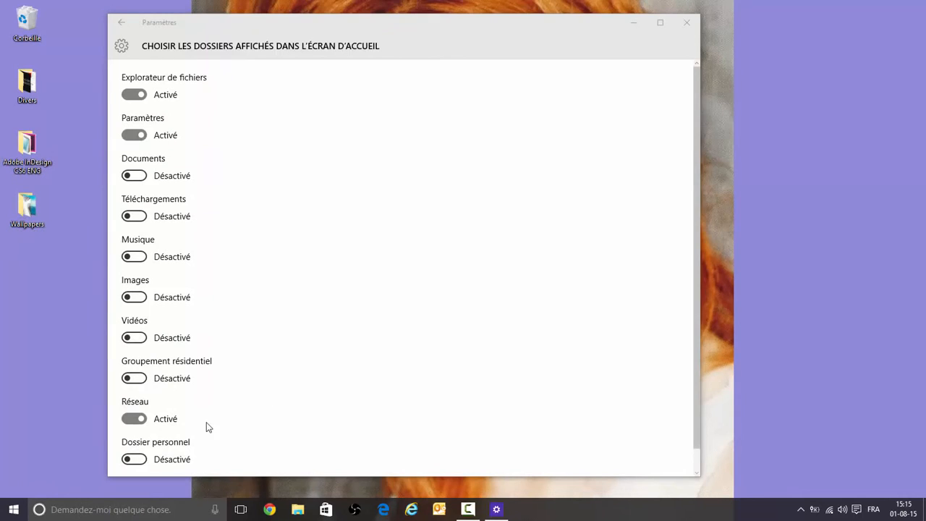
scroll(321, 384, "down", 1)
scroll(260, 362, "up", 1)
left_click(126, 26)
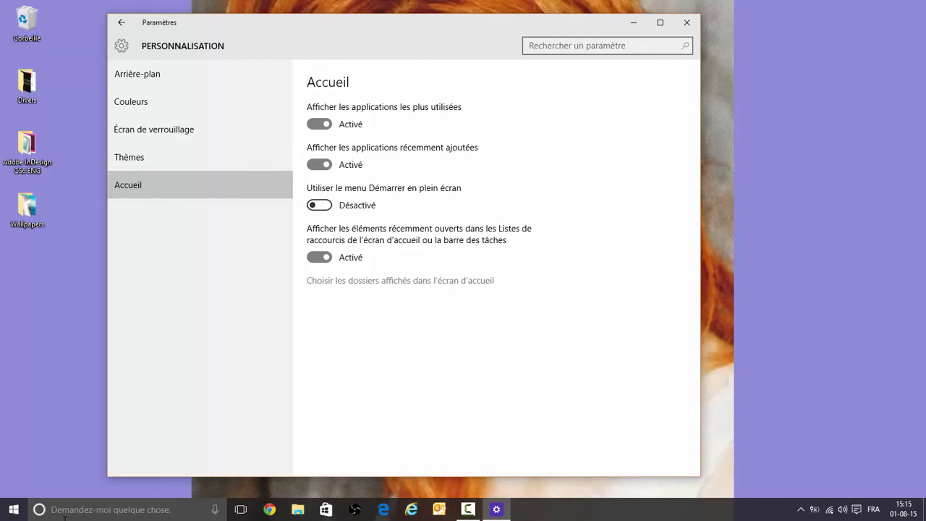
Search for panneau, open the Panneau de configuration, and go to its Apparence et personnalisation category
left_click(90, 509)
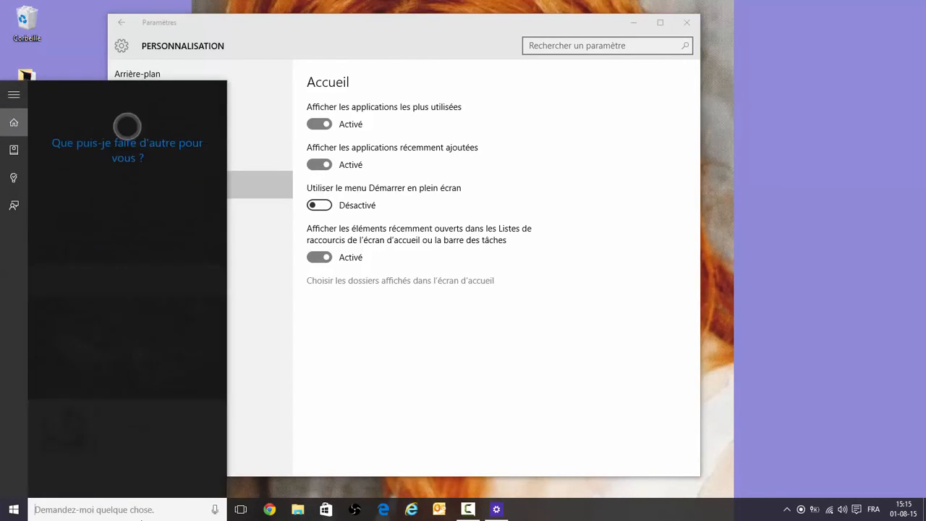
type("pannea")
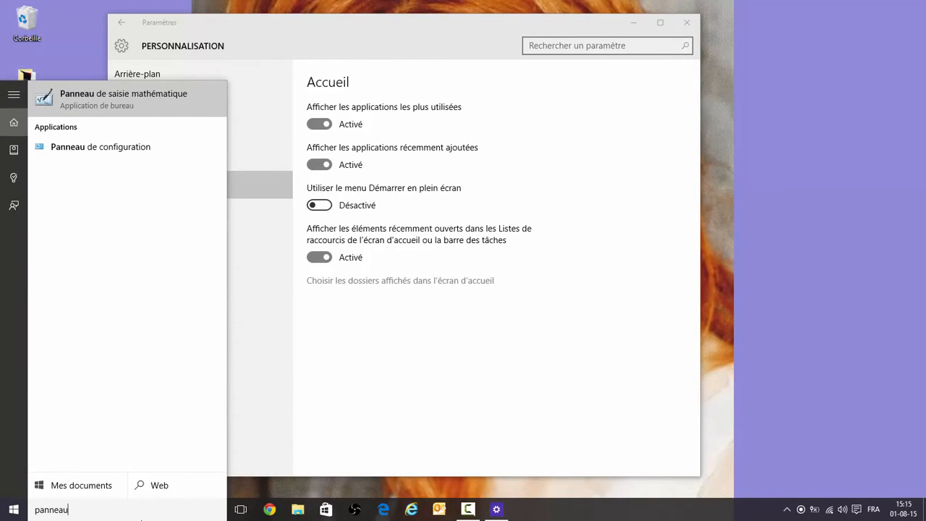
type("u")
left_click(101, 135)
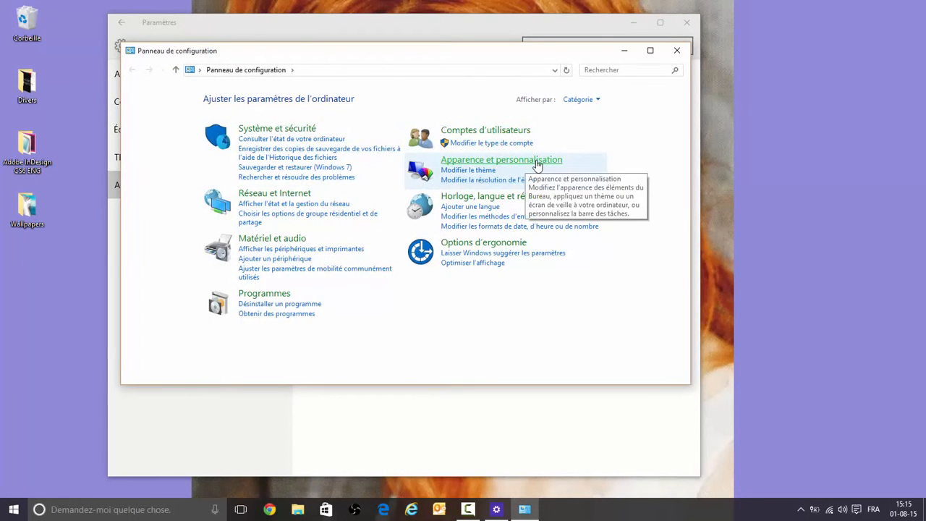
left_click(538, 166)
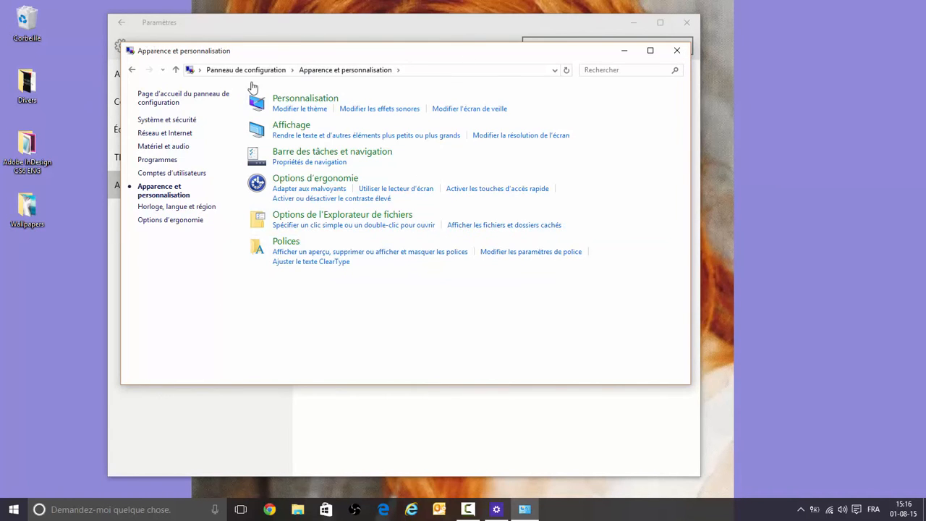
Close the Apparence et personnalisation and Paramètres windows, and open the Start menu to look over its tiles
left_click(676, 52)
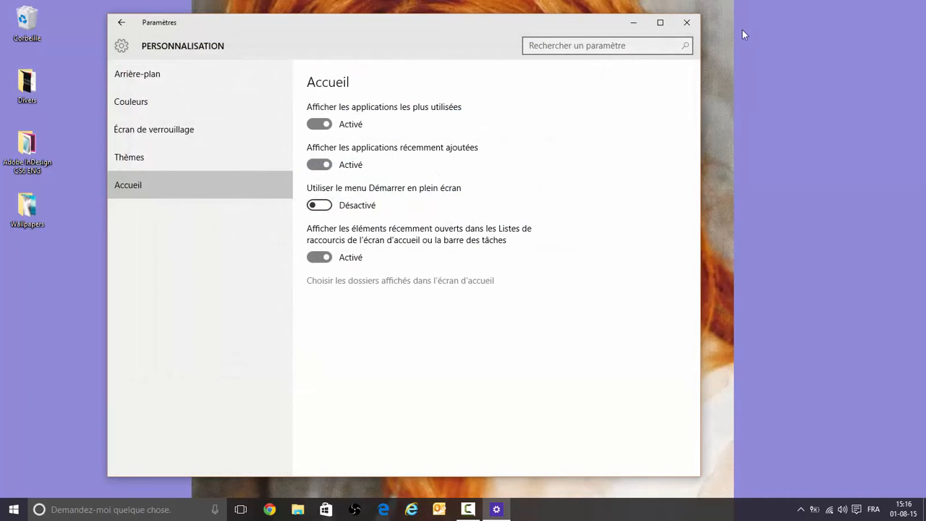
left_click(687, 24)
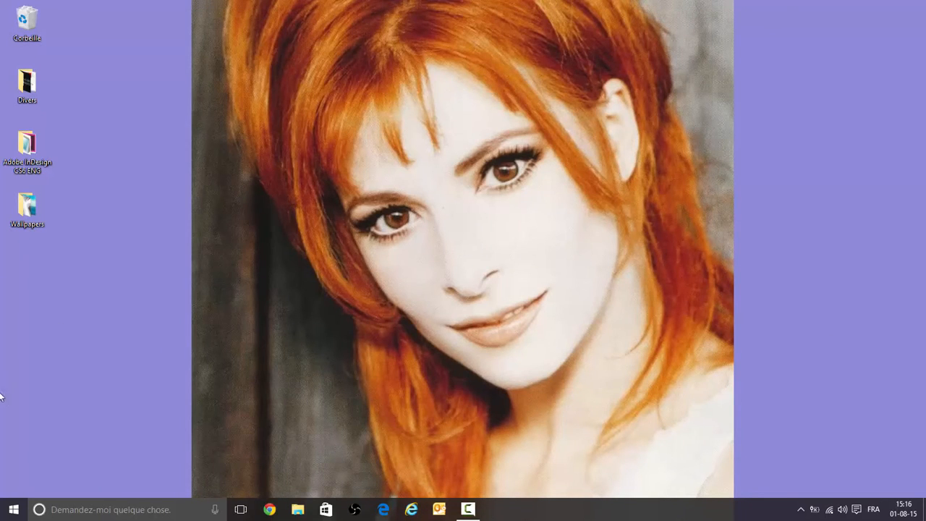
left_click(13, 508)
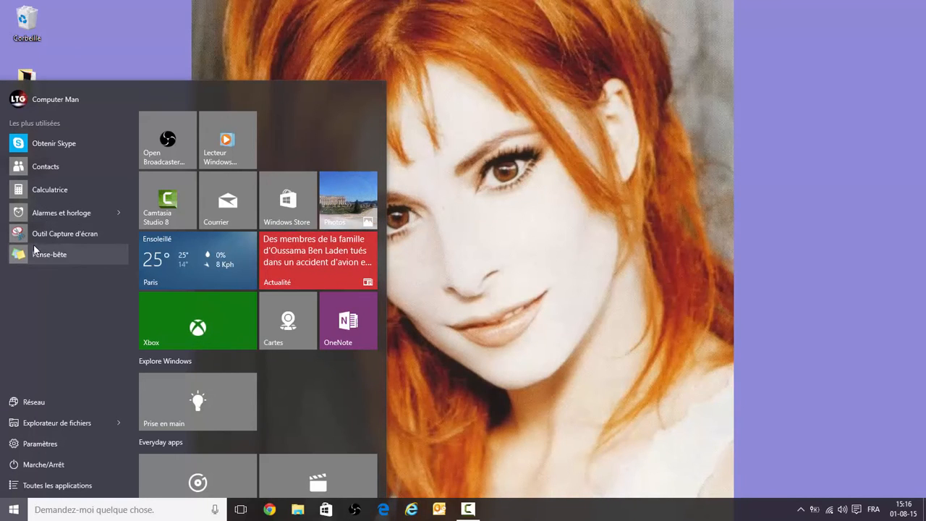
scroll(181, 304, "down", 3)
scroll(181, 304, "up", 3)
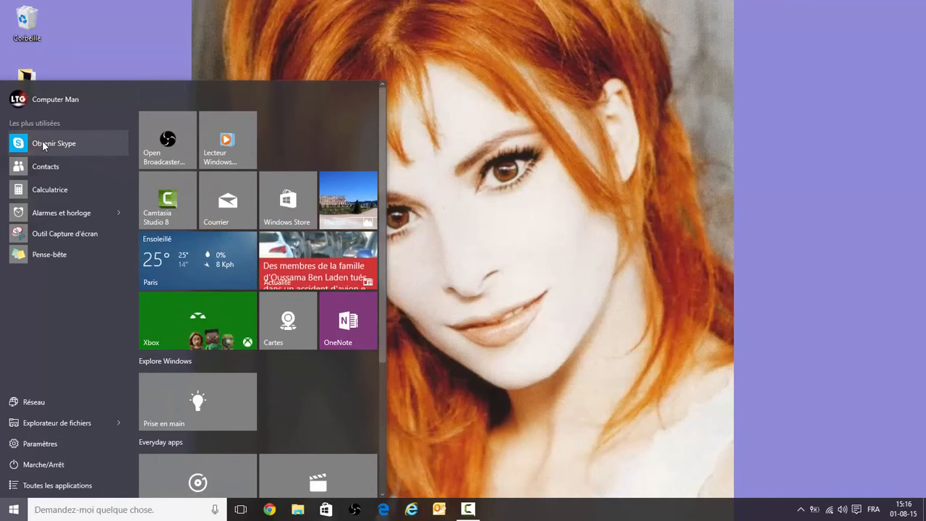
Pin Obtenir Skype to Start and move its tile beside Lecteur Windows in the unnamed first group
right_click(42, 141)
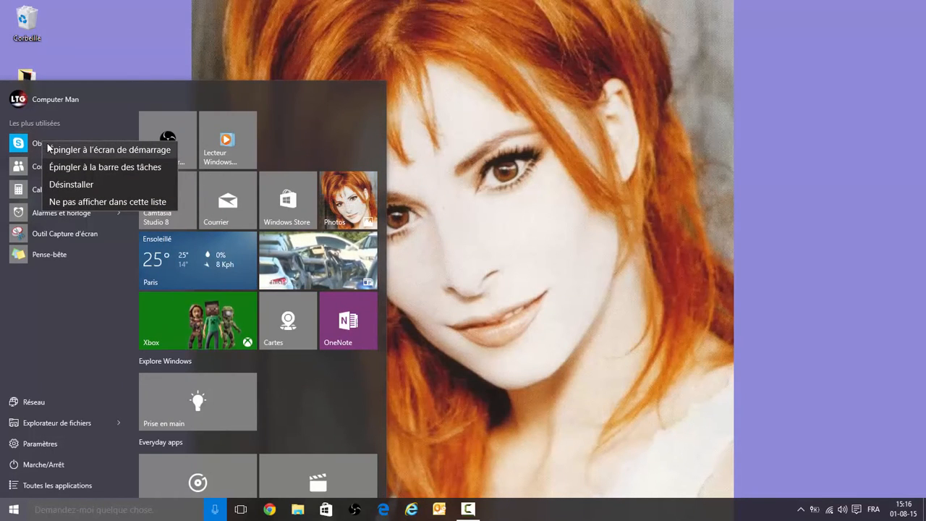
left_click(96, 152)
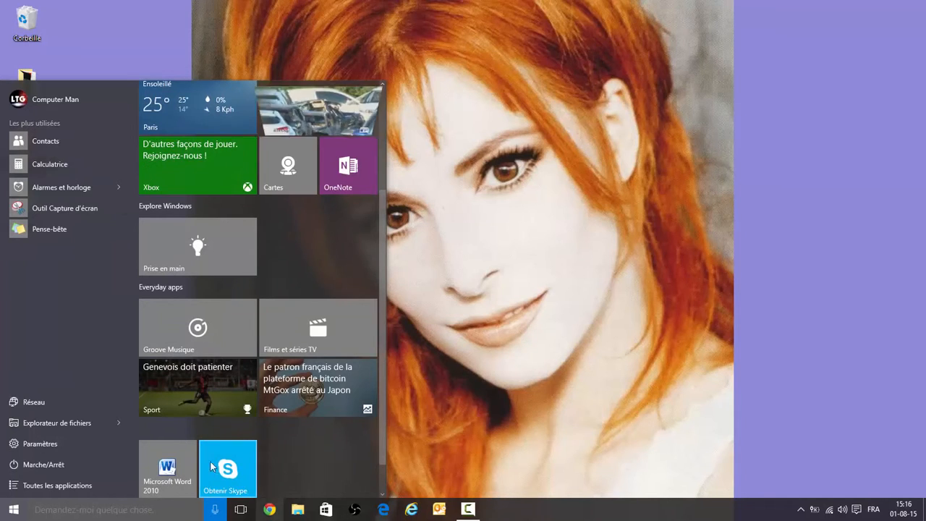
left_click_drag(231, 485, 293, 156)
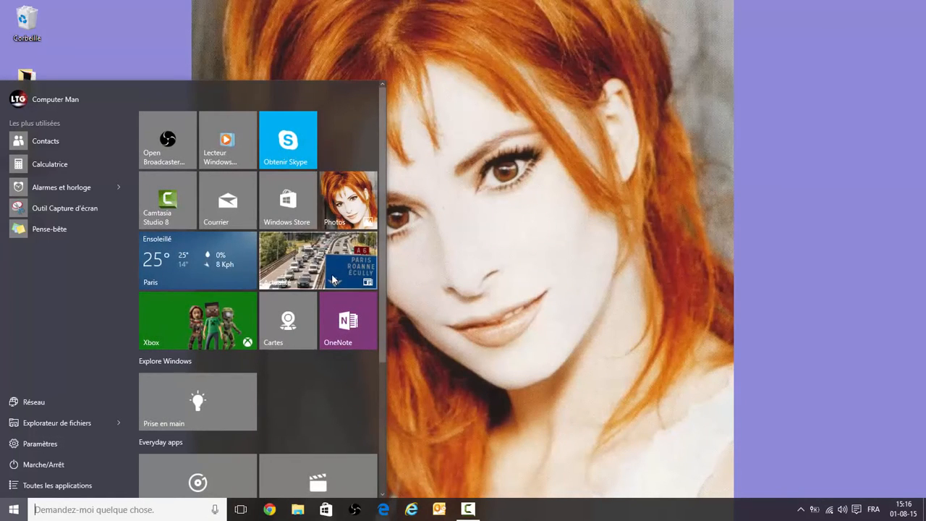
mouse_move(298, 150)
left_mouse_down()
mouse_move(283, 241)
mouse_move(293, 149)
mouse_move(302, 152)
left_mouse_up()
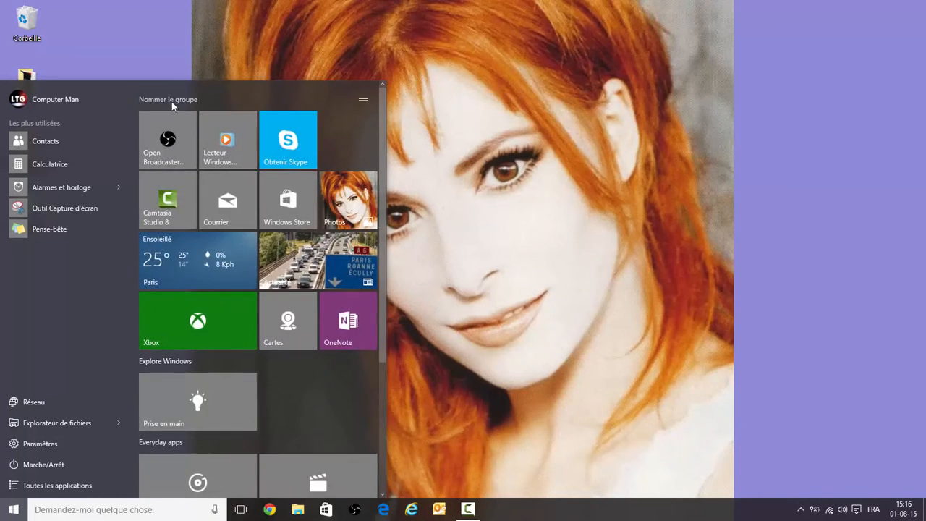
Name the first, unnamed tile group of the Start menu Brol
left_click(197, 101)
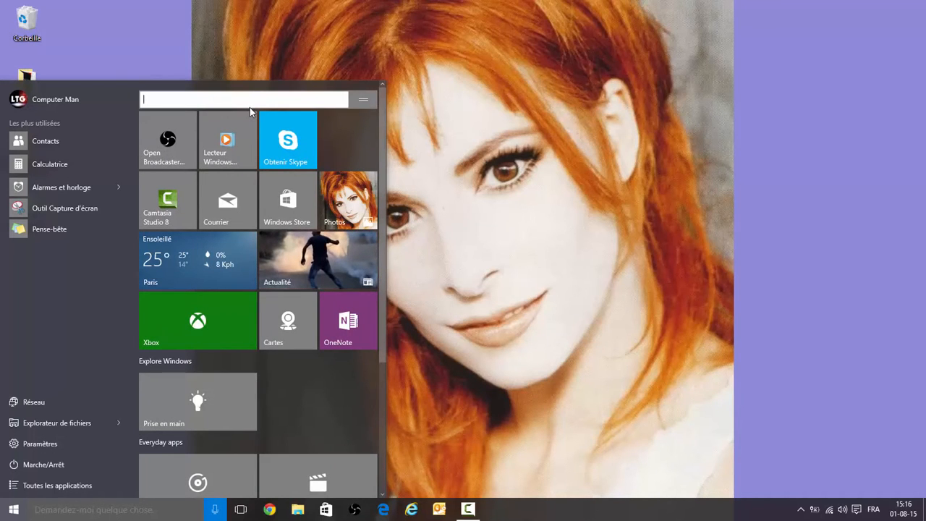
type("Br")
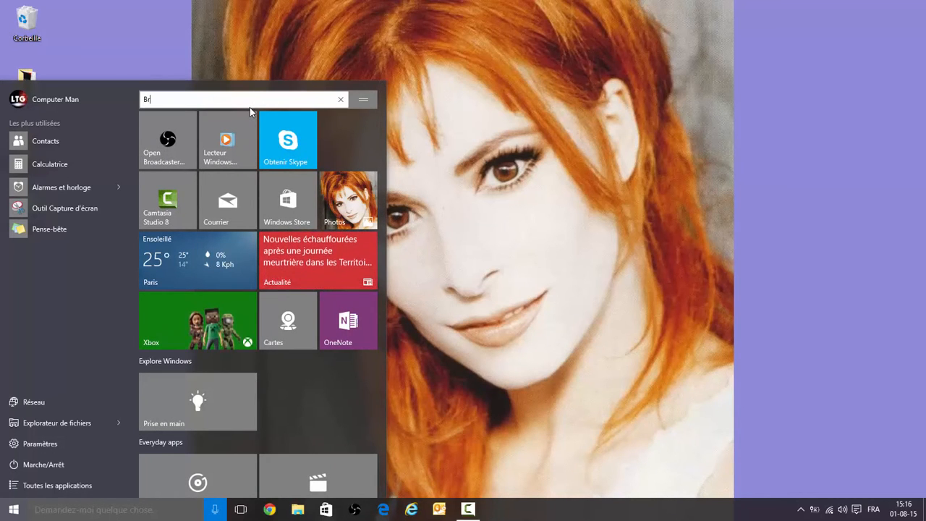
type("ol")
key("Return")
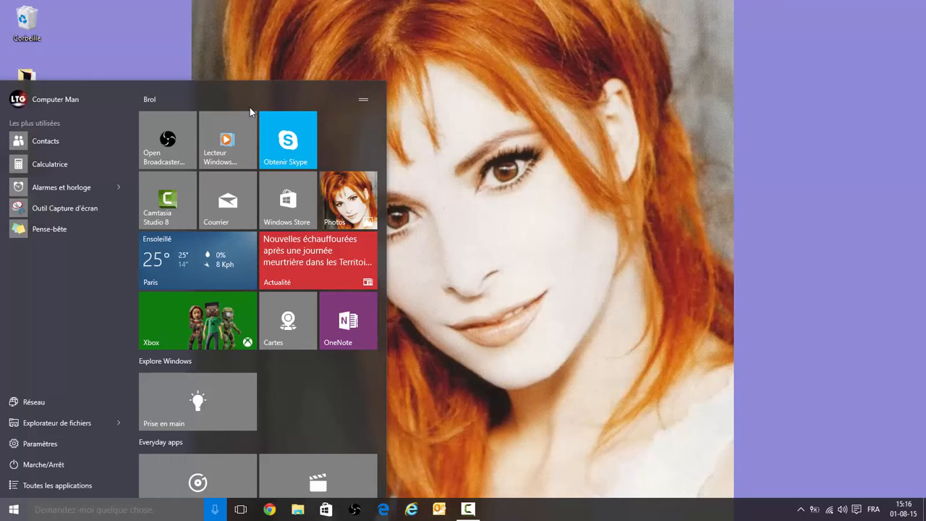
Move the whole Brol tile group below the Everyday apps group
left_click_drag(362, 104, 361, 327)
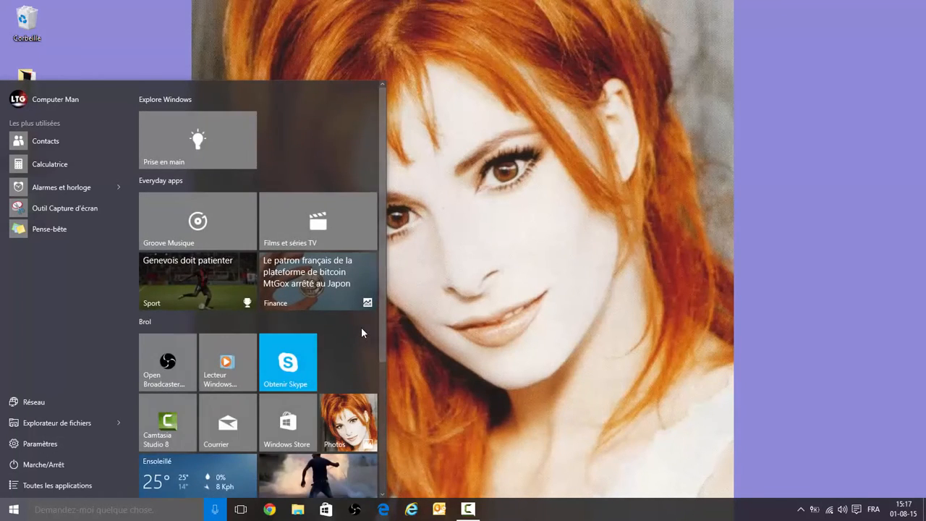
scroll(350, 345, "down", 3)
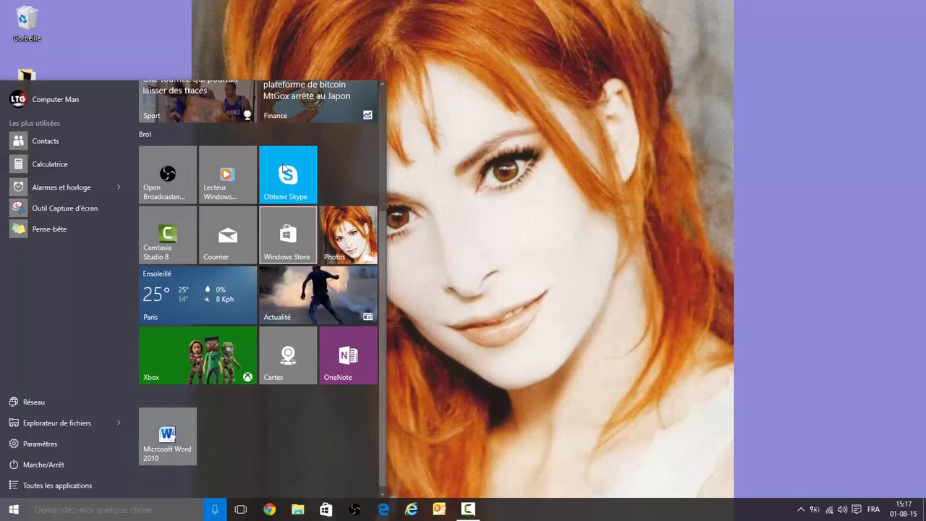
left_click_drag(366, 133, 367, 163)
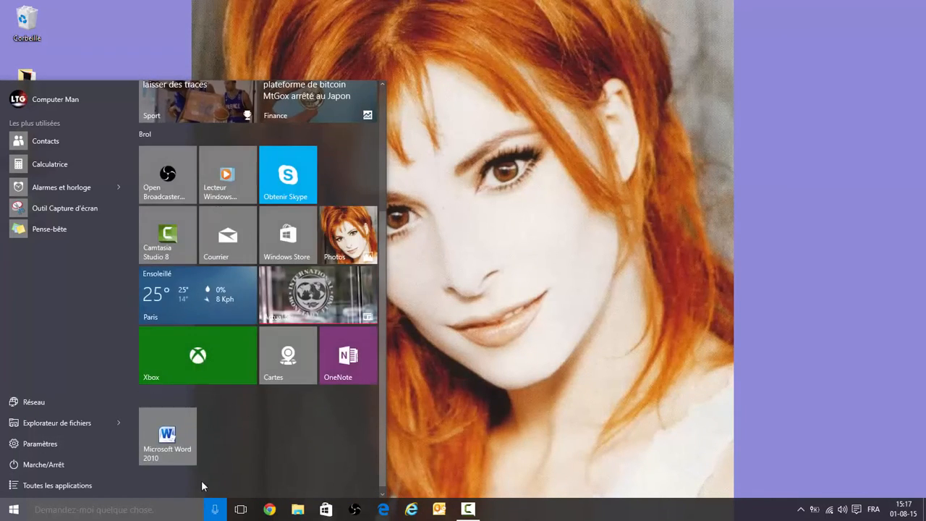
Move the Microsoft Word 2010 tile above the Brol group, and place it inside Brol beside Obtenir Skype
left_click_drag(171, 396, 170, 153)
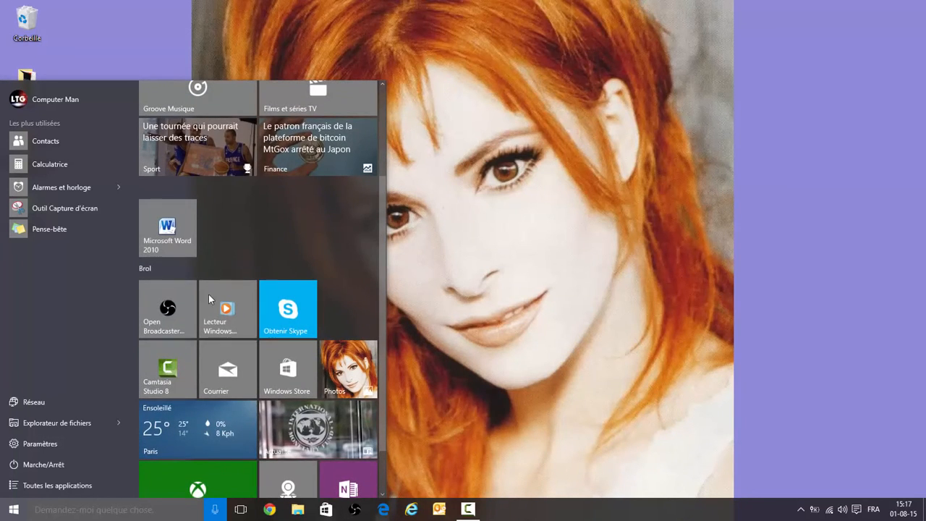
left_click_drag(168, 229, 335, 350)
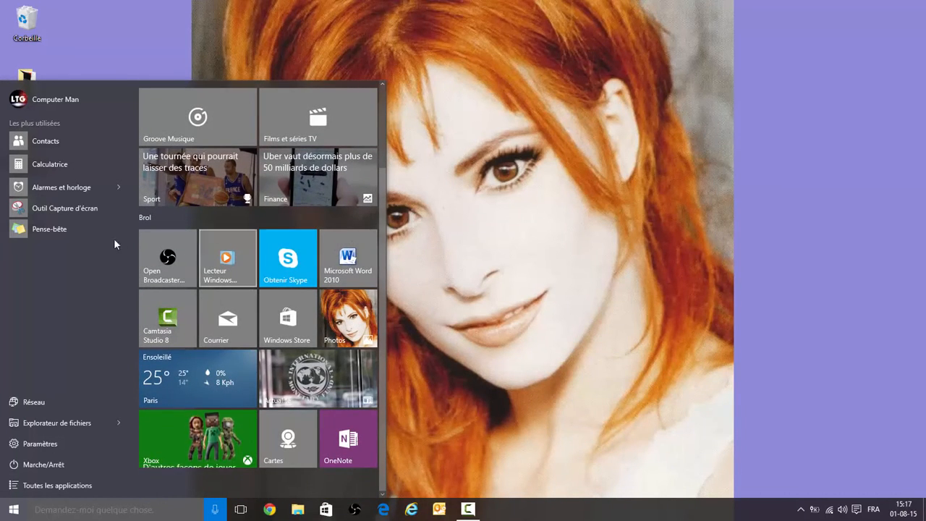
scroll(217, 298, "up", 2)
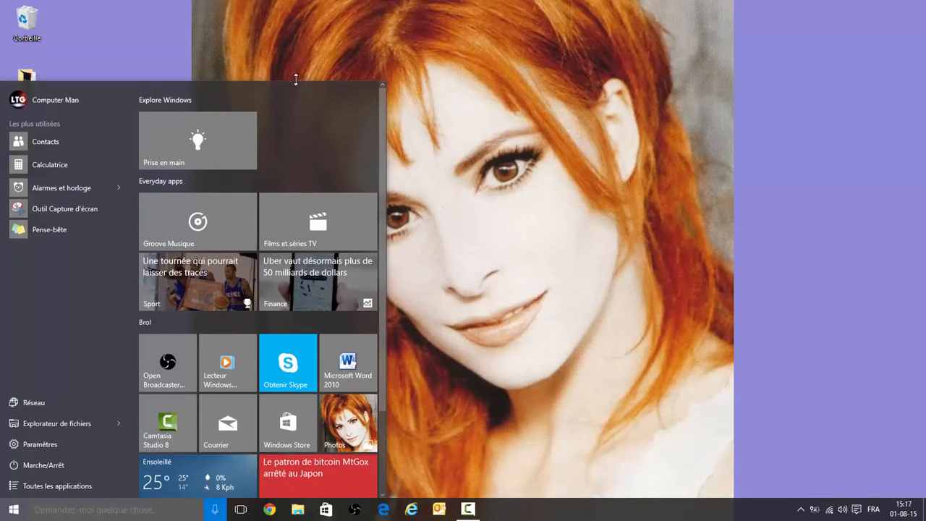
Try different Start menu heights, settle on a shorter menu, and try to narrow its width
left_click_drag(299, 77, 276, 10)
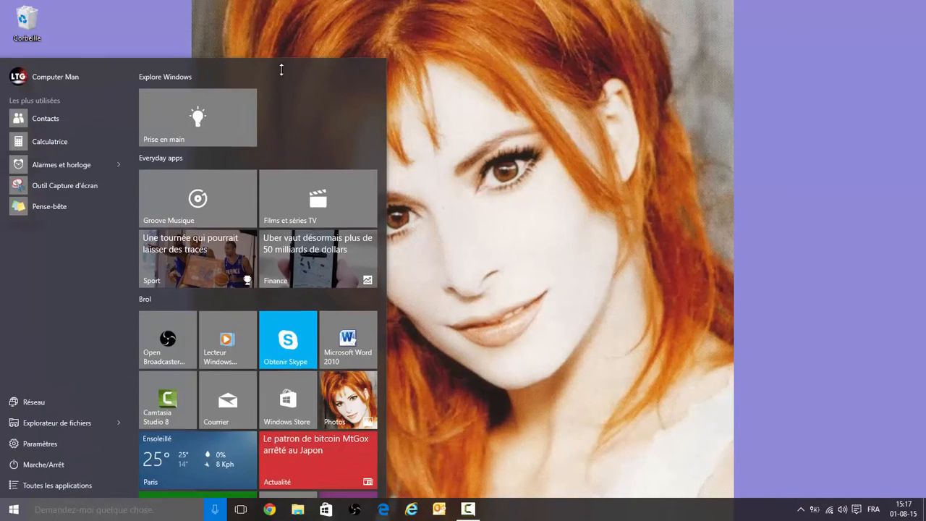
left_click_drag(281, 69, 292, 191)
left_click_drag(297, 251, 297, 140)
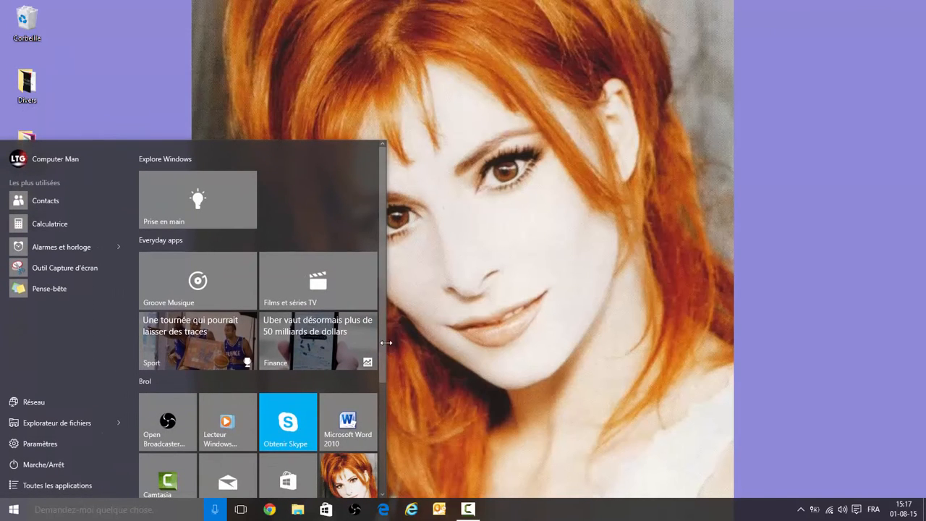
left_click_drag(387, 342, 330, 366)
Look through the list of all applications, return to the main Start menu view, and close the menu
left_click(26, 486)
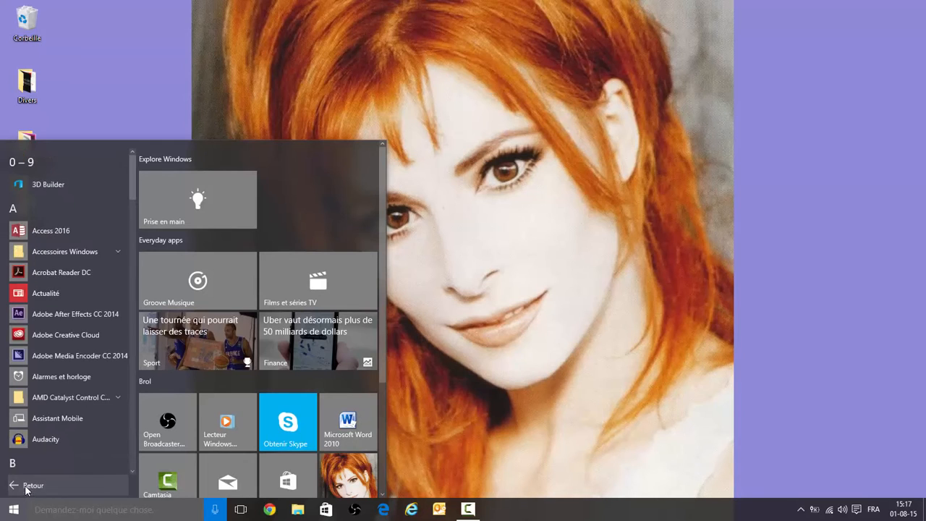
left_click_drag(133, 179, 128, 153)
left_click(23, 491)
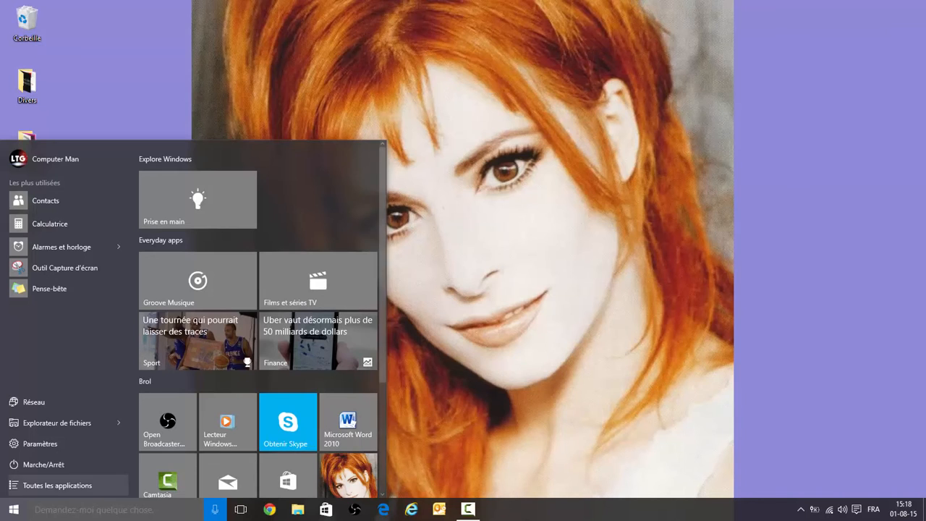
left_click(14, 510)
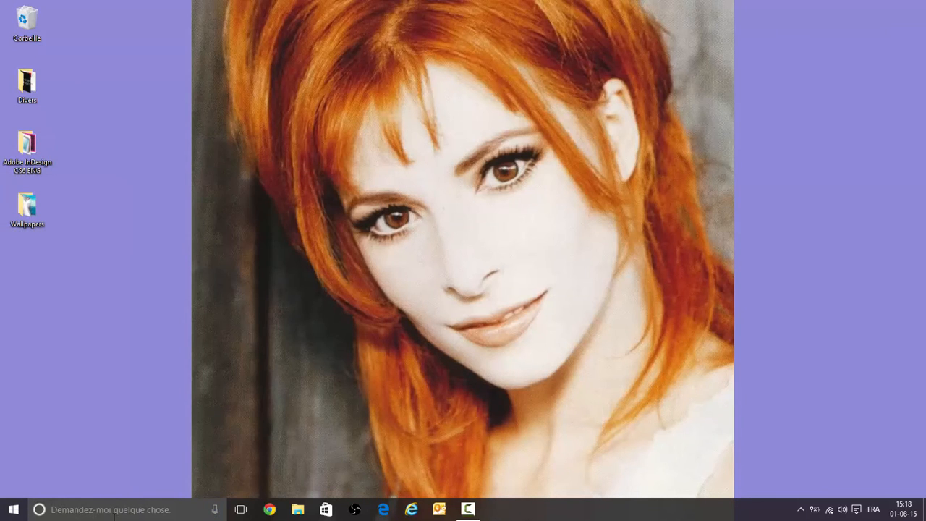